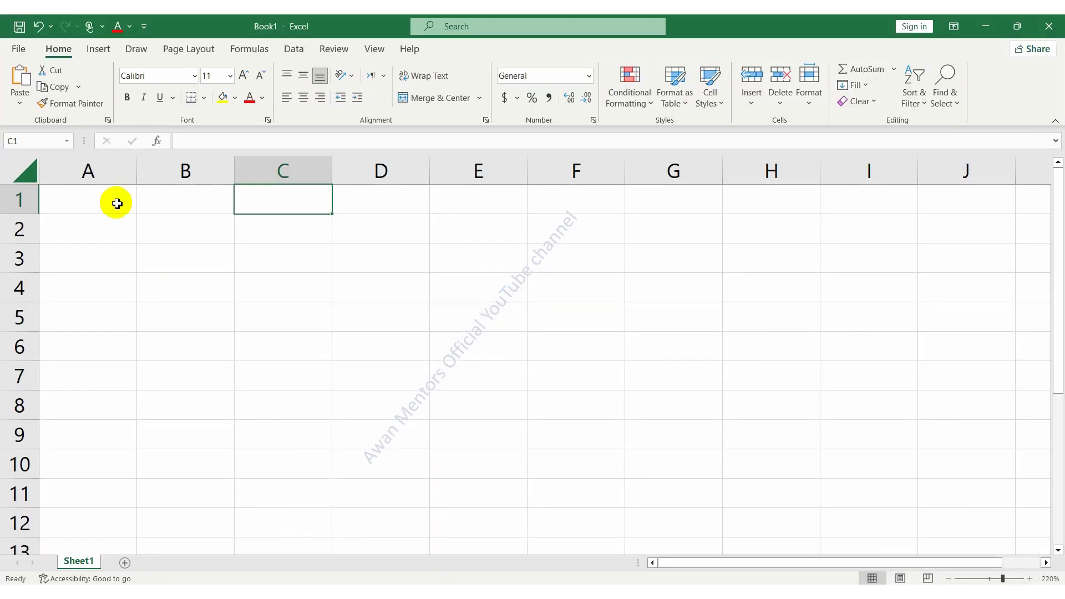
- Enter 1 in A1 and fill A1:A10 as a series from 1 to 10
{"action": "left_click", "coordinate": [100, 205]}
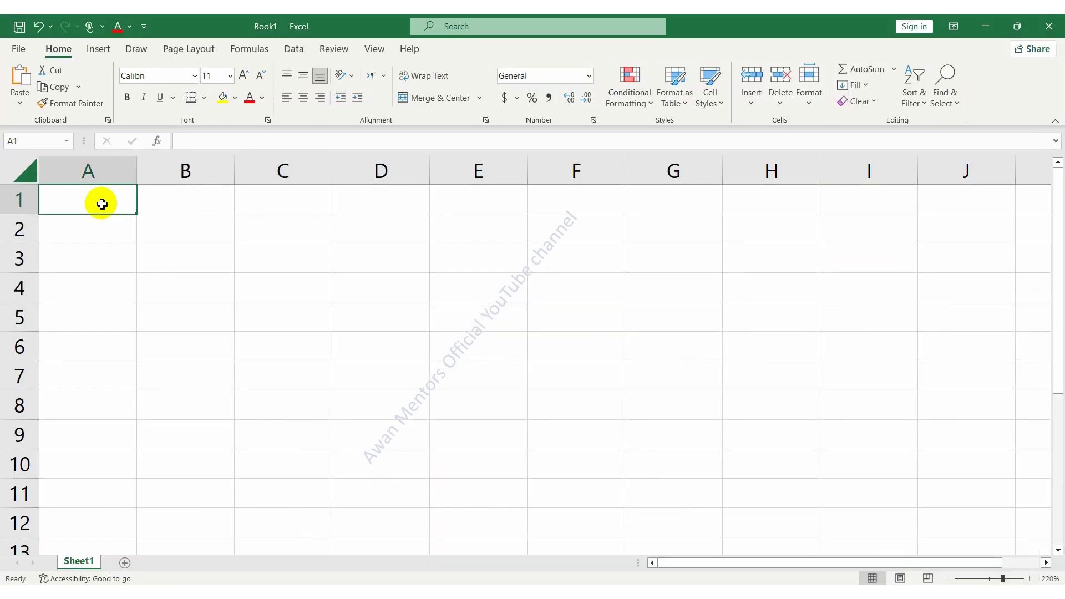
{"action": "type", "text": "1"}
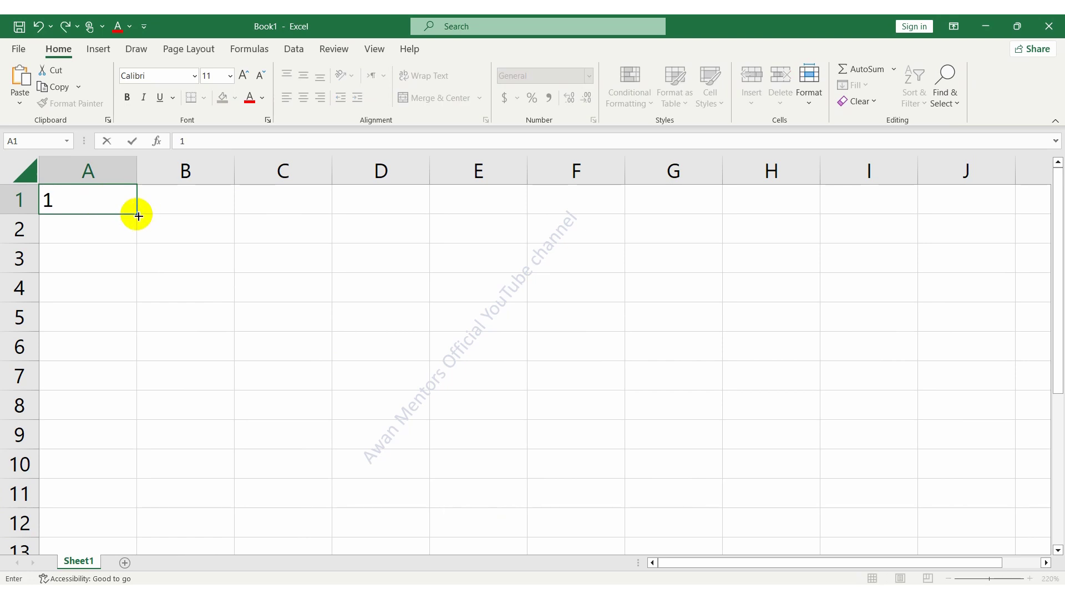
{"action": "left_click_drag", "start_coordinate": [138, 216], "coordinate": [133, 473]}
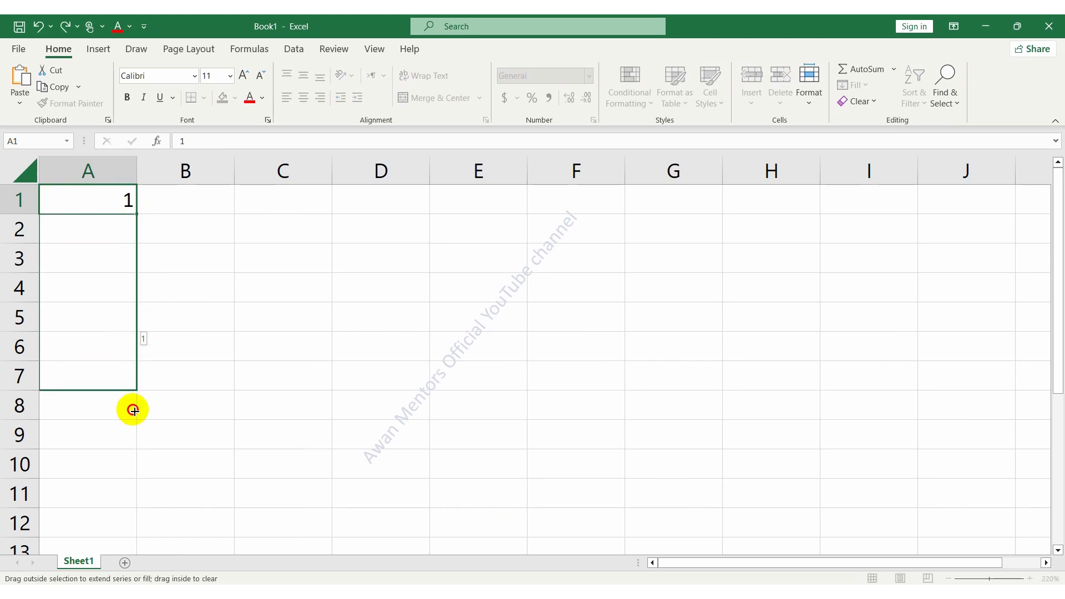
{"action": "left_click_drag", "start_coordinate": [134, 474], "coordinate": [135, 472]}
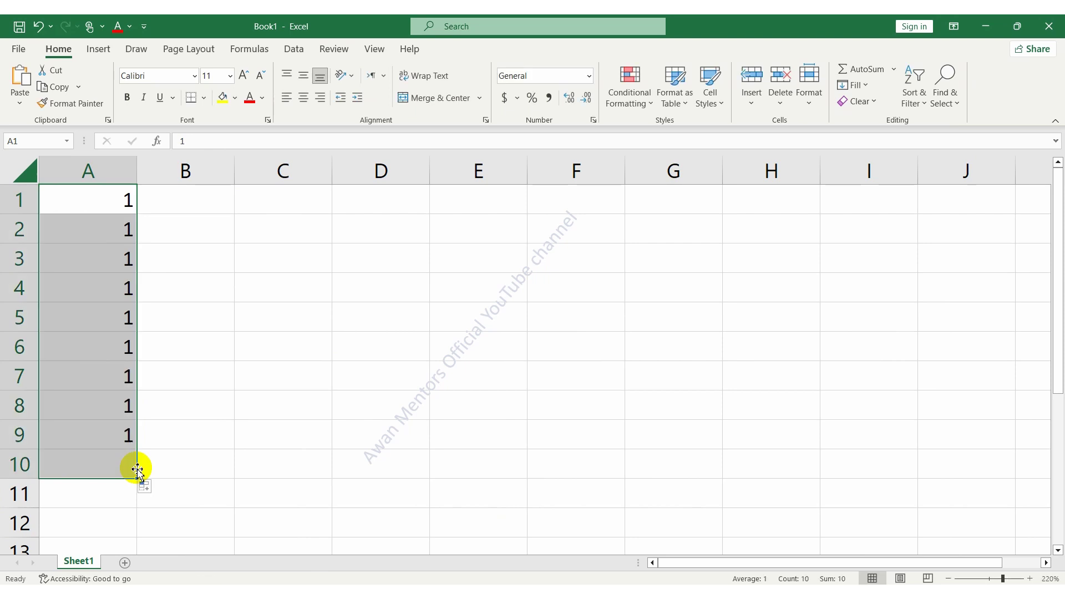
{"action": "left_click", "coordinate": [158, 490]}
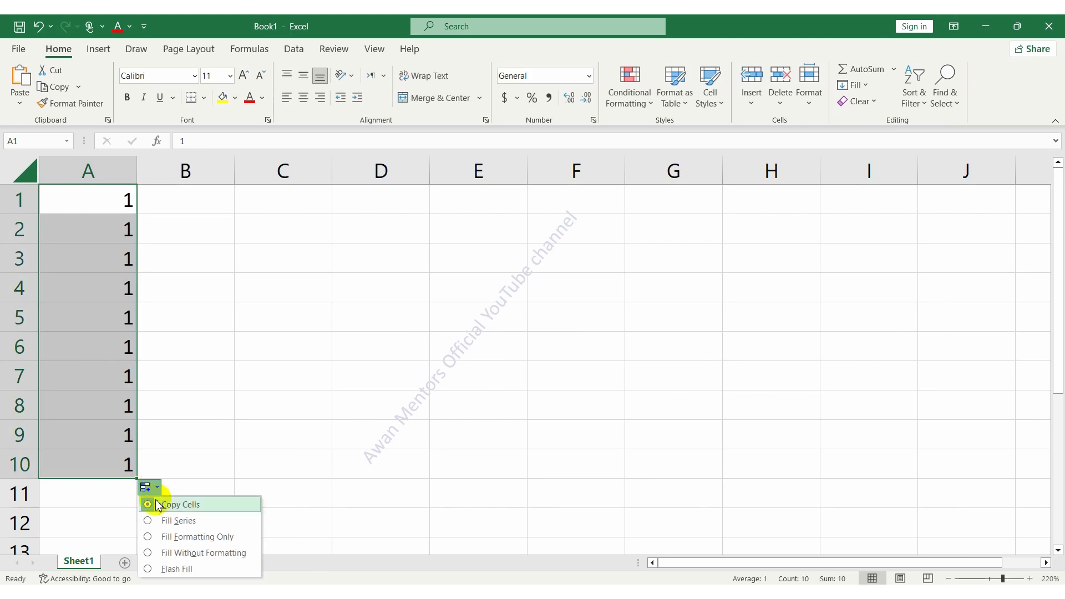
{"action": "left_click", "coordinate": [177, 524]}
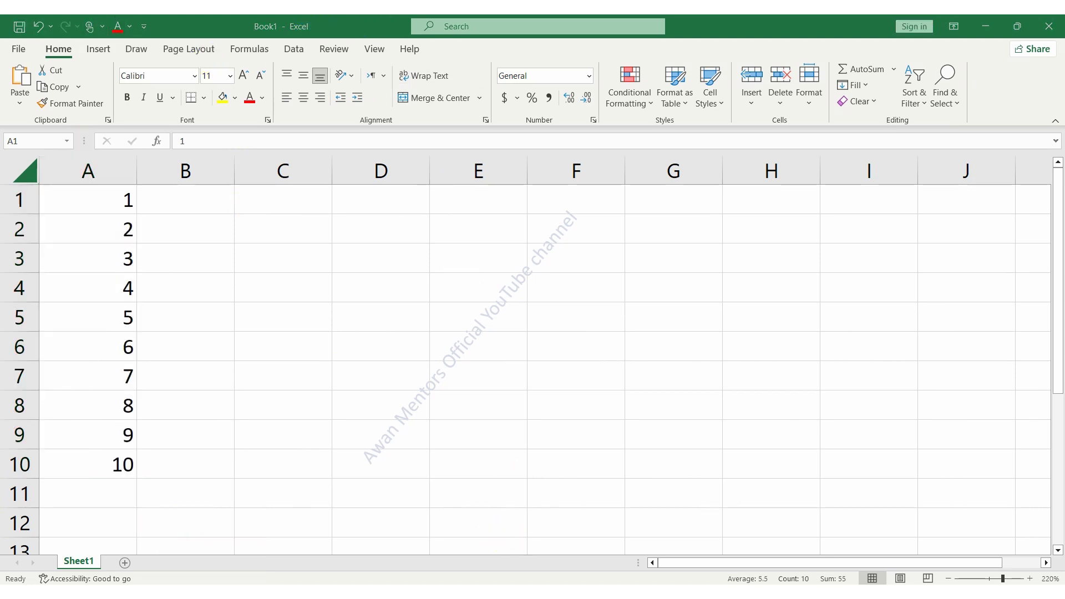
{"action": "scroll", "coordinate": [416, 365], "scroll_direction": "down", "scroll_amount": 3}
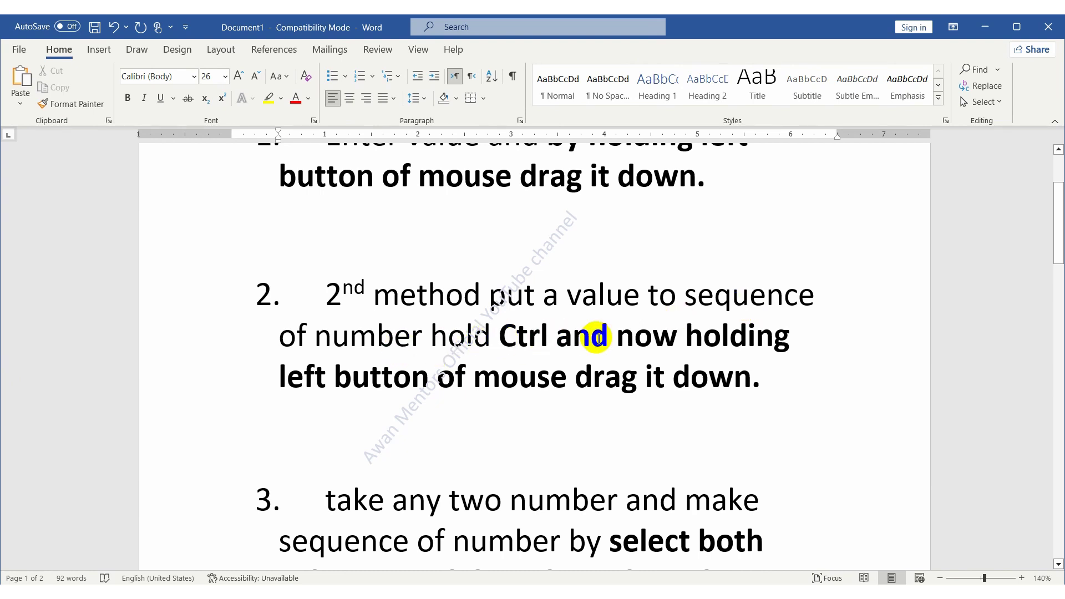
- Highlight method 2's Ctrl-drag instruction in Word, then minimise Word to show Excel
{"action": "left_click", "coordinate": [509, 334]}
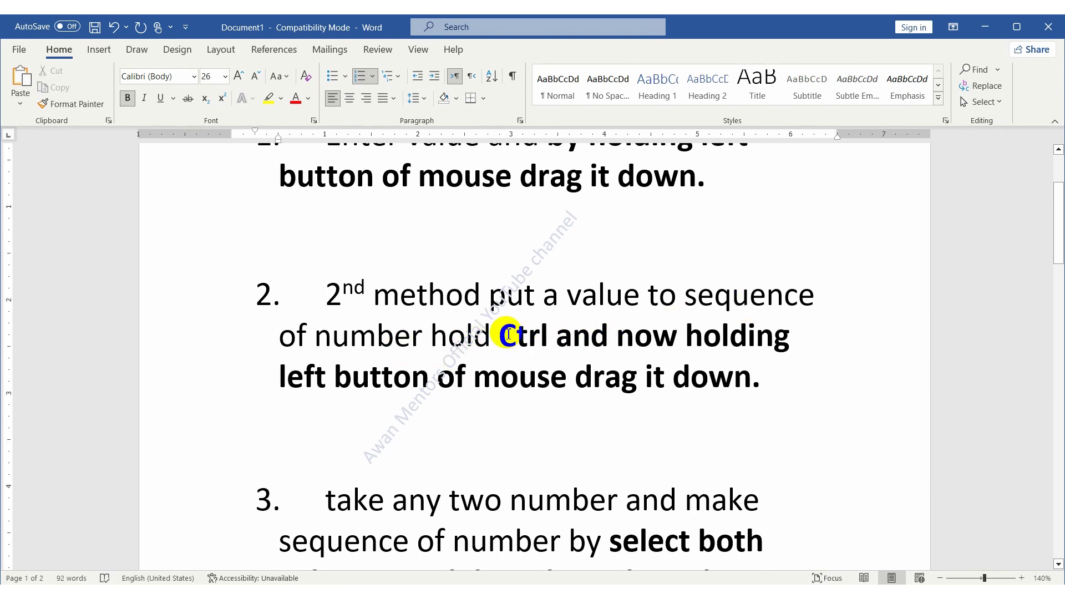
{"action": "left_click_drag", "start_coordinate": [504, 334], "coordinate": [555, 333]}
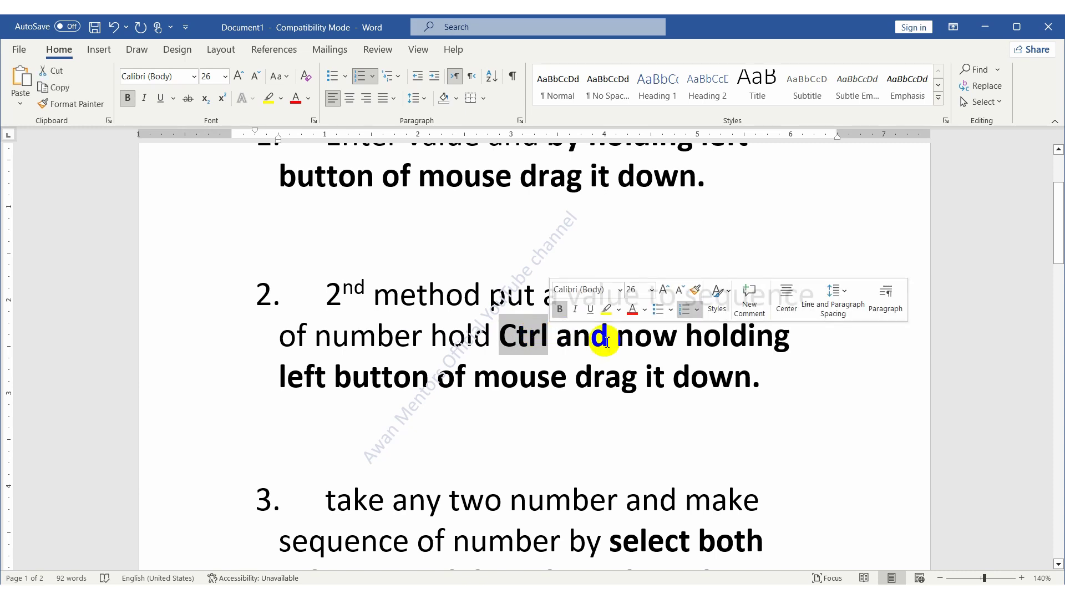
{"action": "mouse_move", "coordinate": [686, 335]}
{"action": "left_mouse_down"}
{"action": "mouse_move", "coordinate": [737, 344]}
{"action": "mouse_move", "coordinate": [746, 368]}
{"action": "left_mouse_up"}
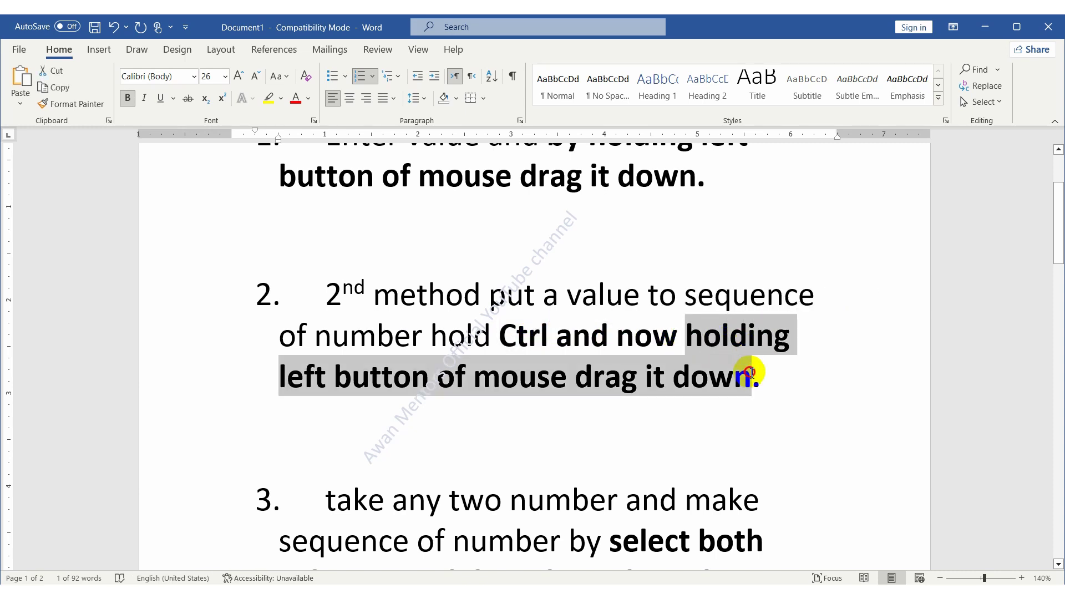
{"action": "left_click", "coordinate": [402, 592]}
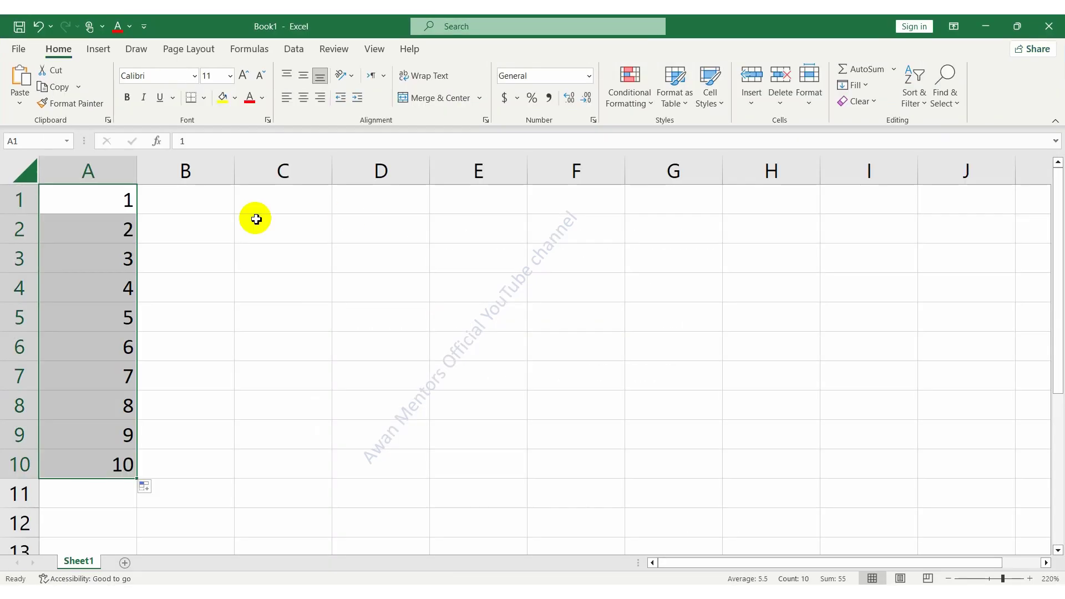
- Enter 1 in C1 and Ctrl-drag it to fill C1:C10 with 1 through 10, then return to Word
{"action": "left_click", "coordinate": [272, 207]}
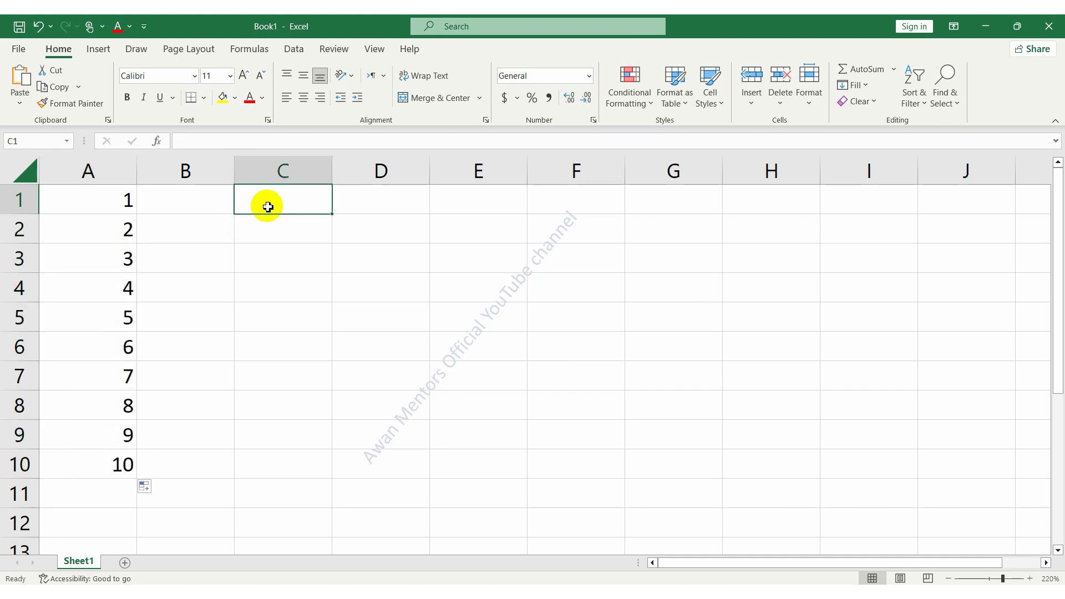
{"action": "type", "text": "1"}
{"action": "key", "text": "Return"}
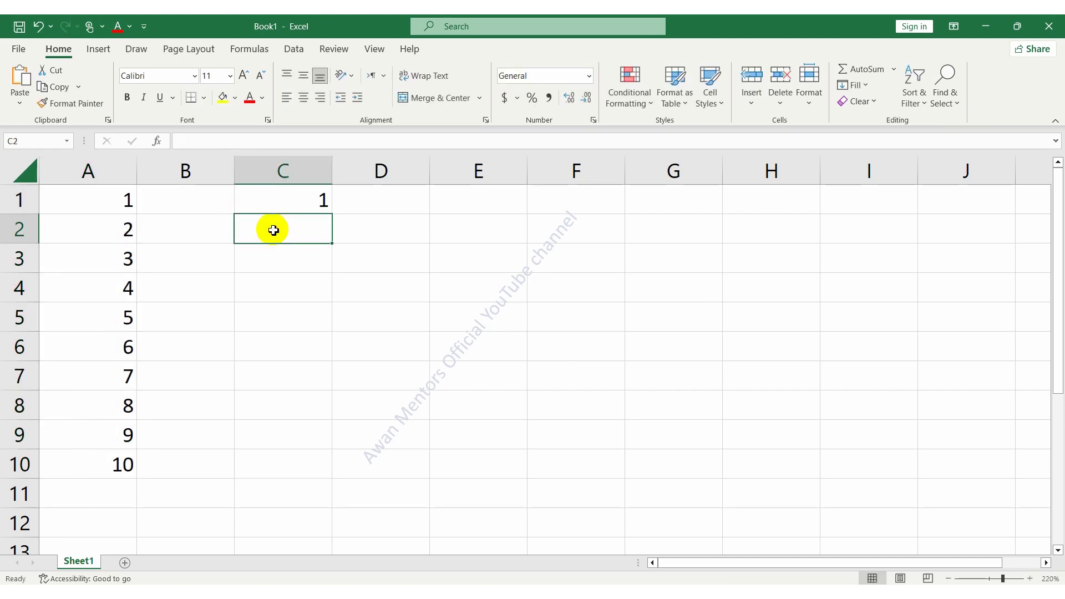
{"action": "left_click", "coordinate": [312, 198]}
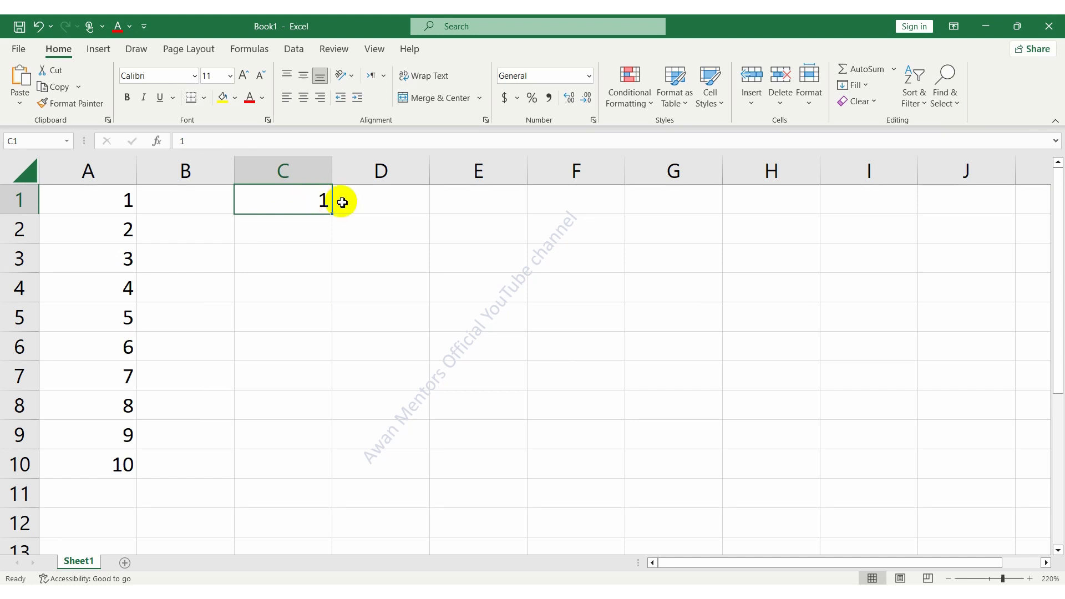
{"action": "left_click_drag", "start_coordinate": [333, 214], "coordinate": [330, 429]}
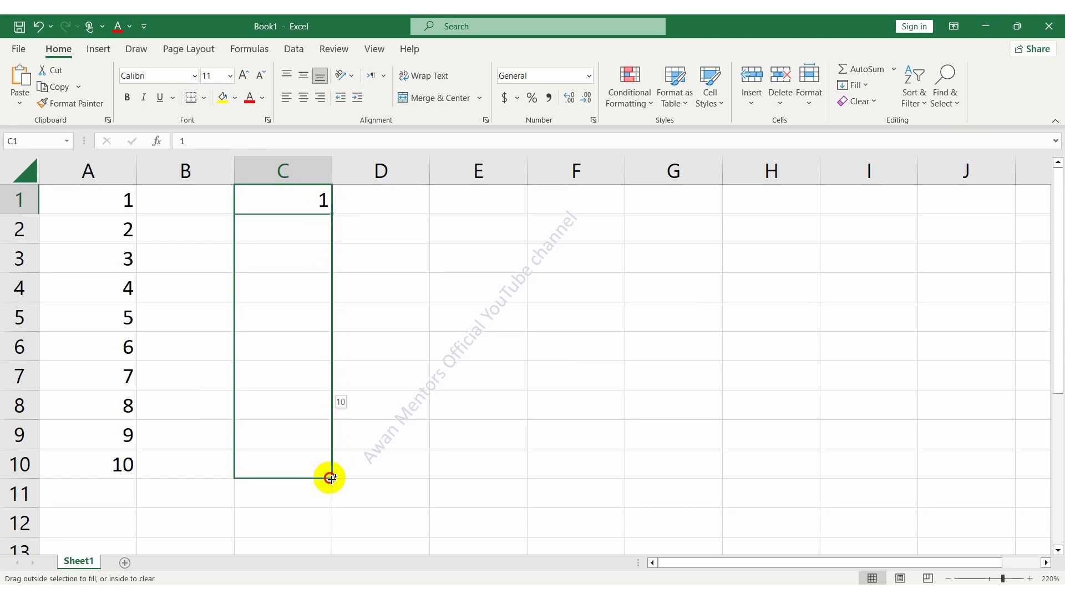
{"action": "left_click_drag", "start_coordinate": [330, 429], "coordinate": [328, 476]}
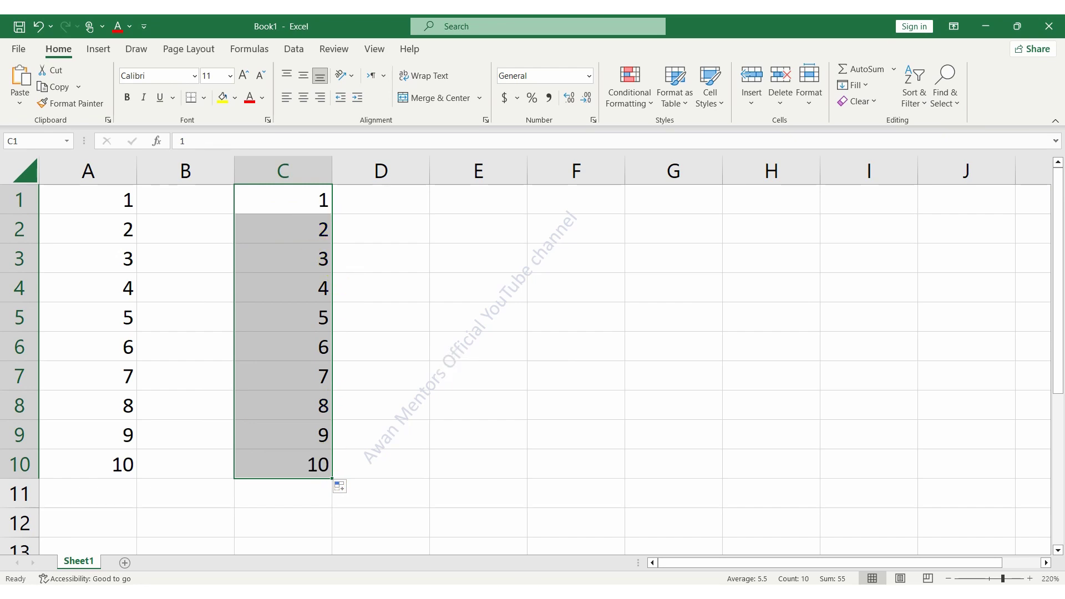
{"action": "left_click", "coordinate": [399, 540]}
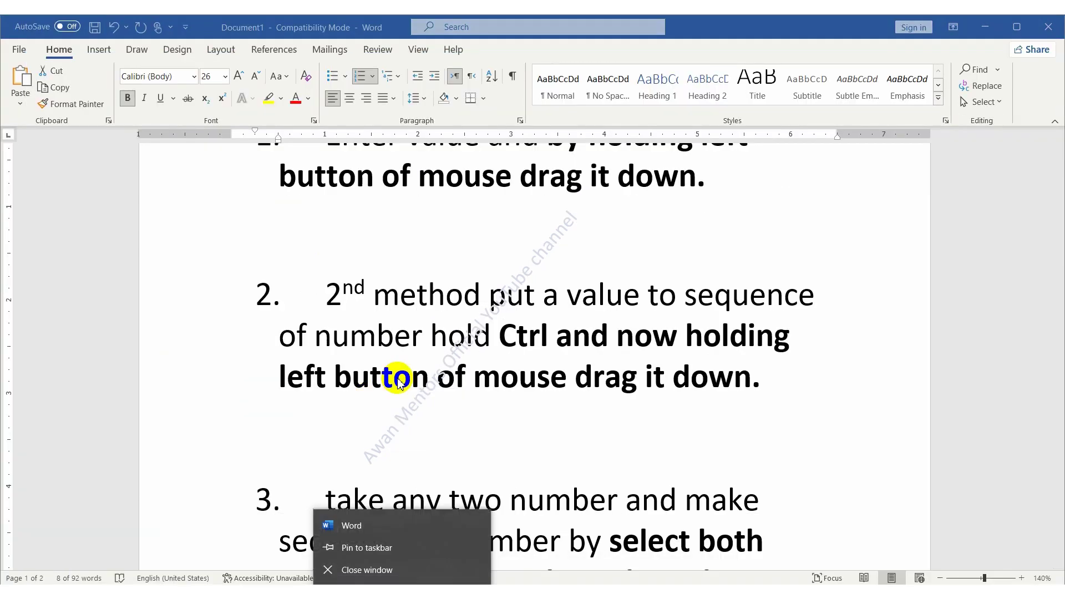
- Scroll the Word notes down to methods 3 and 4, then switch back to Excel
{"action": "scroll", "coordinate": [397, 380], "scroll_direction": "down", "scroll_amount": 3}
{"action": "scroll", "coordinate": [394, 381], "scroll_direction": "down", "scroll_amount": 3}
{"action": "scroll", "coordinate": [388, 333], "scroll_direction": "down", "scroll_amount": 2}
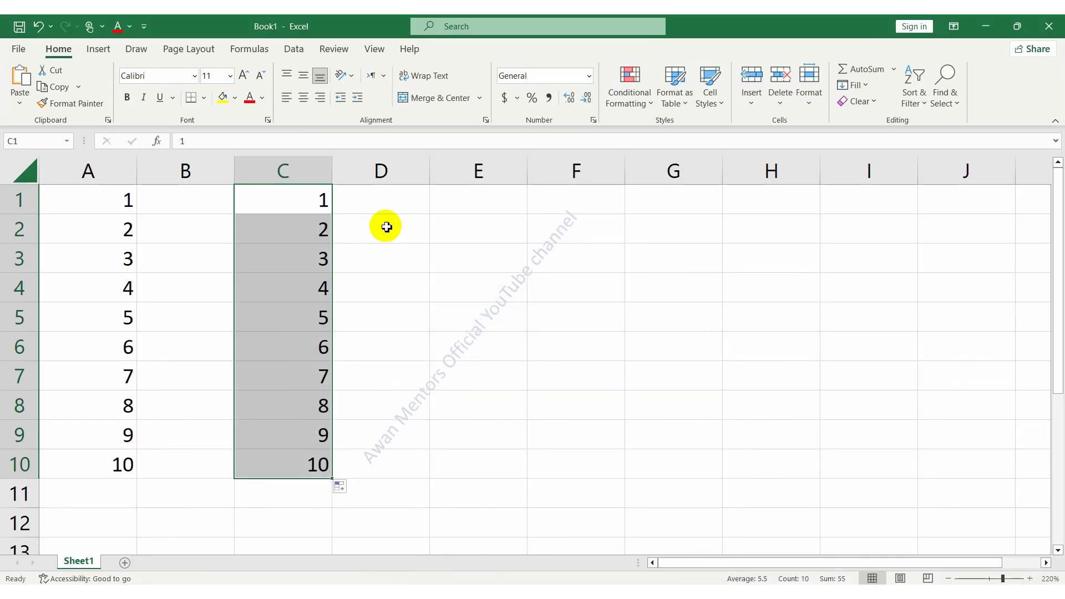
{"action": "left_click", "coordinate": [411, 207]}
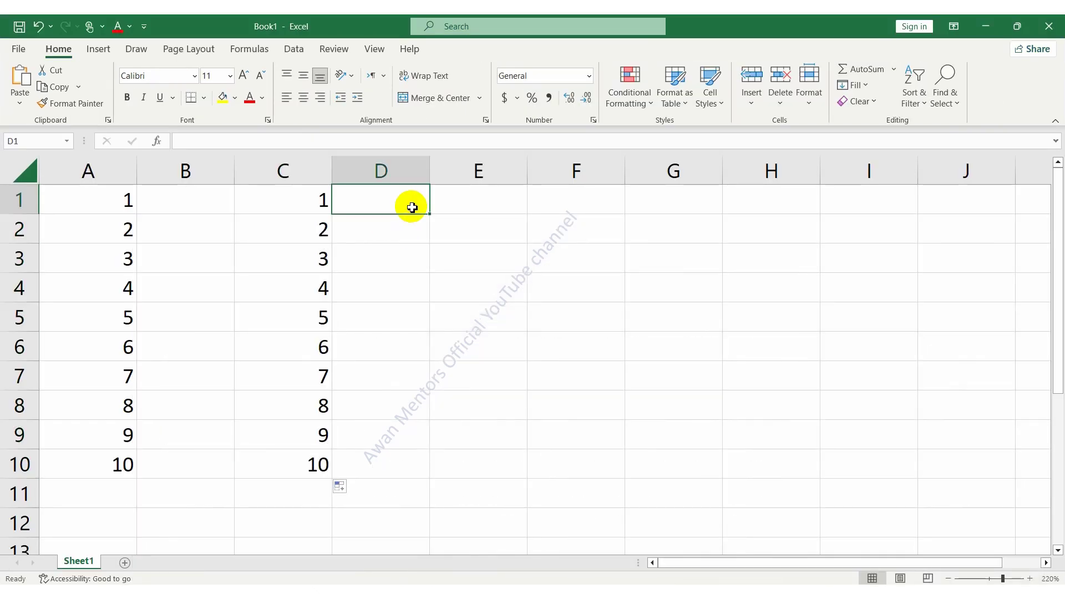
- Enter 1 and 2 in D1:D2 and extend the pair to fill D1:D10 with 1 through 10
{"action": "type", "text": "1"}
{"action": "left_click", "coordinate": [406, 232]}
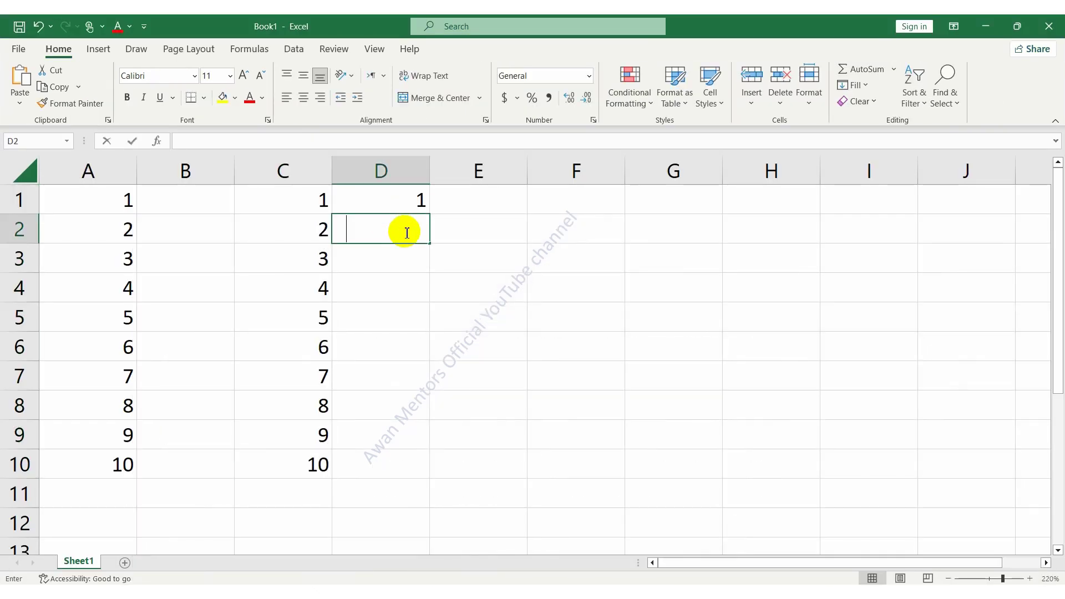
{"action": "type", "text": "2"}
{"action": "key", "text": "Return"}
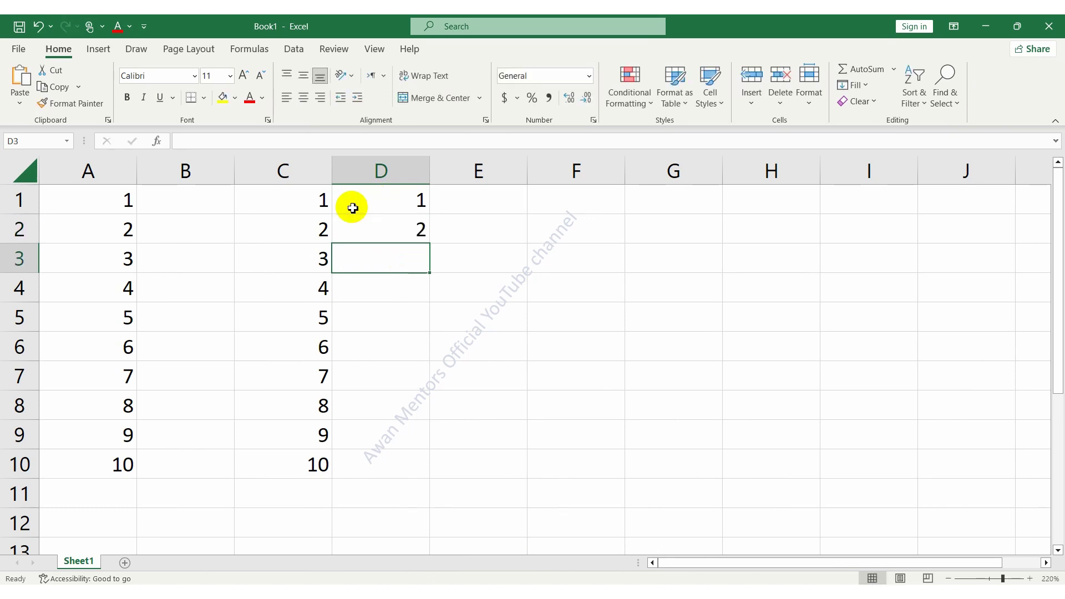
{"action": "mouse_move", "coordinate": [381, 202]}
{"action": "left_mouse_down"}
{"action": "mouse_move", "coordinate": [410, 227]}
{"action": "mouse_move", "coordinate": [418, 467]}
{"action": "left_mouse_up"}
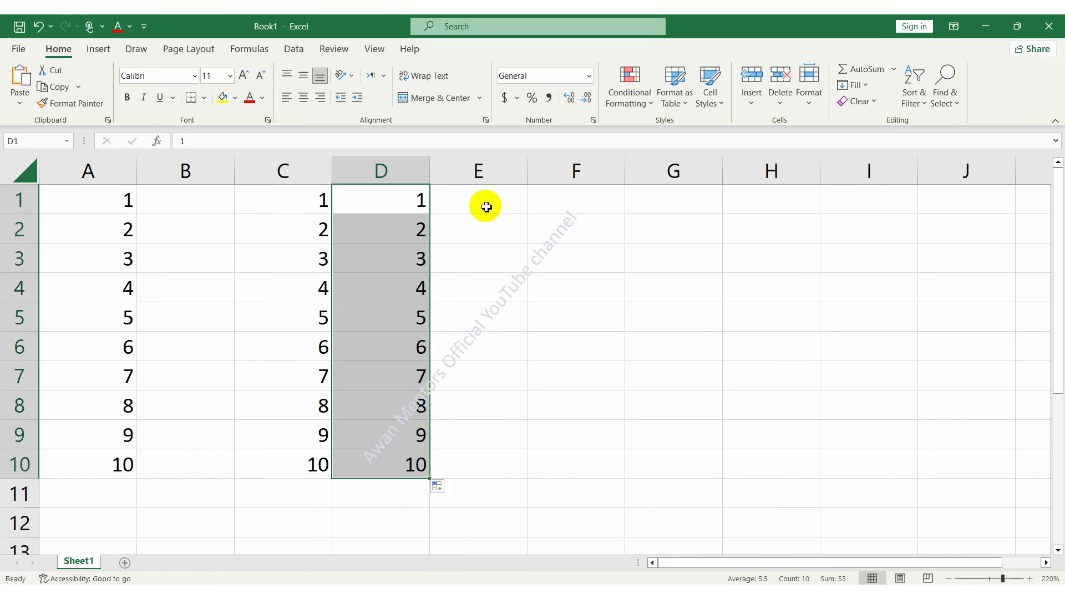
{"action": "left_click", "coordinate": [486, 206]}
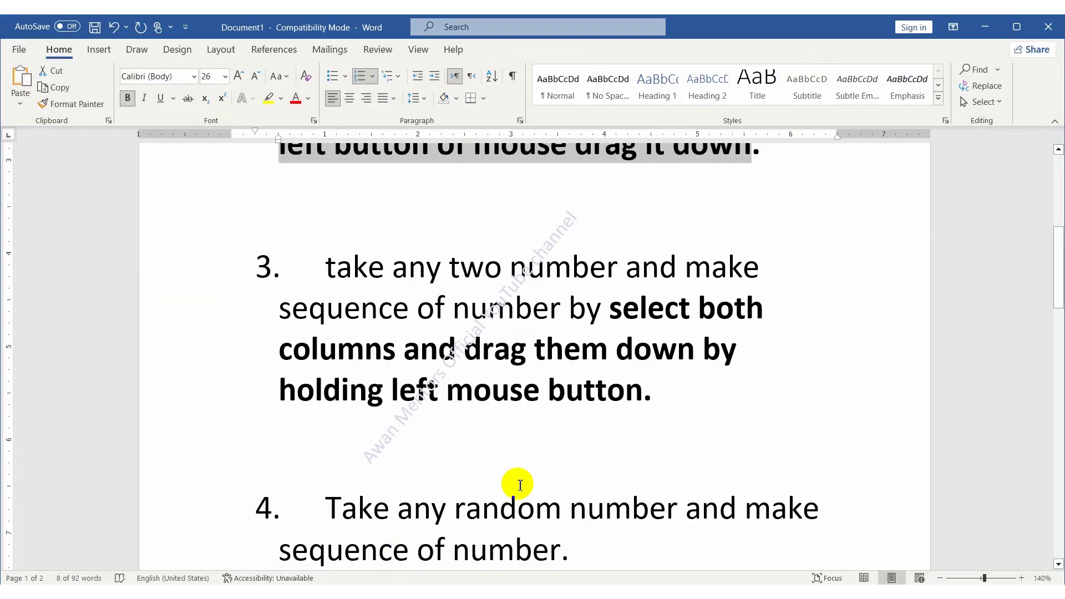
{"action": "scroll", "coordinate": [499, 444], "scroll_direction": "down", "scroll_amount": 3}
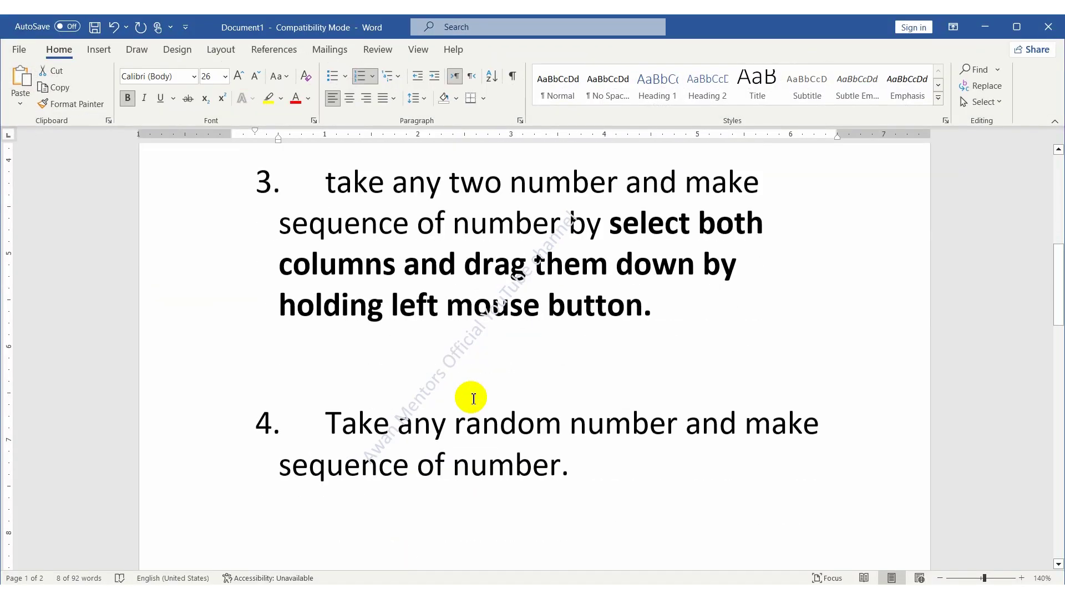
{"action": "scroll", "coordinate": [475, 398], "scroll_direction": "down", "scroll_amount": 2}
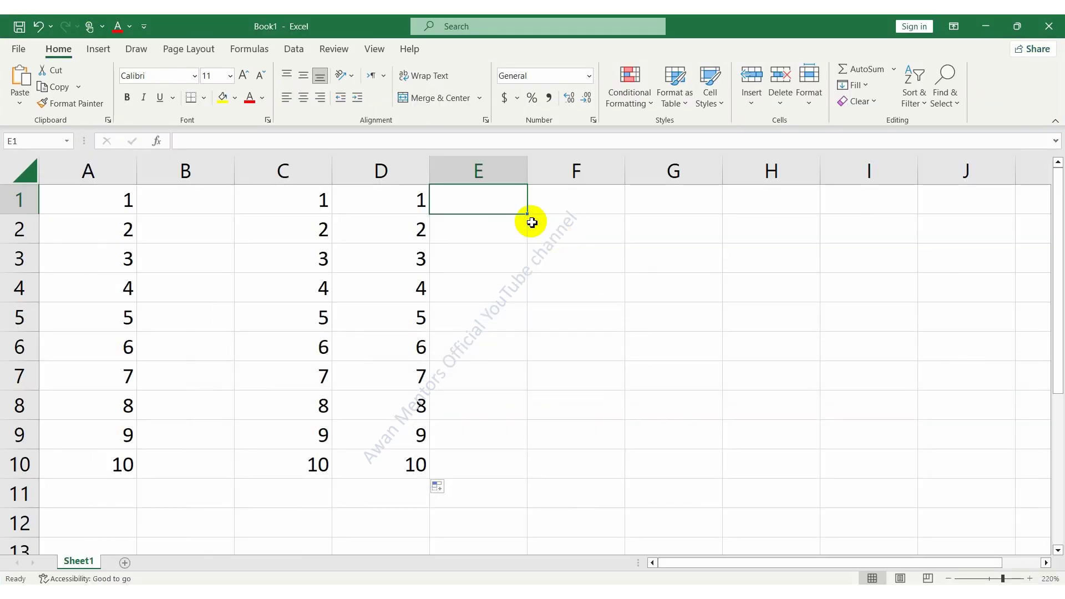
- Enter 3 in cell E1 as the start of a new column
{"action": "type", "text": "3"}
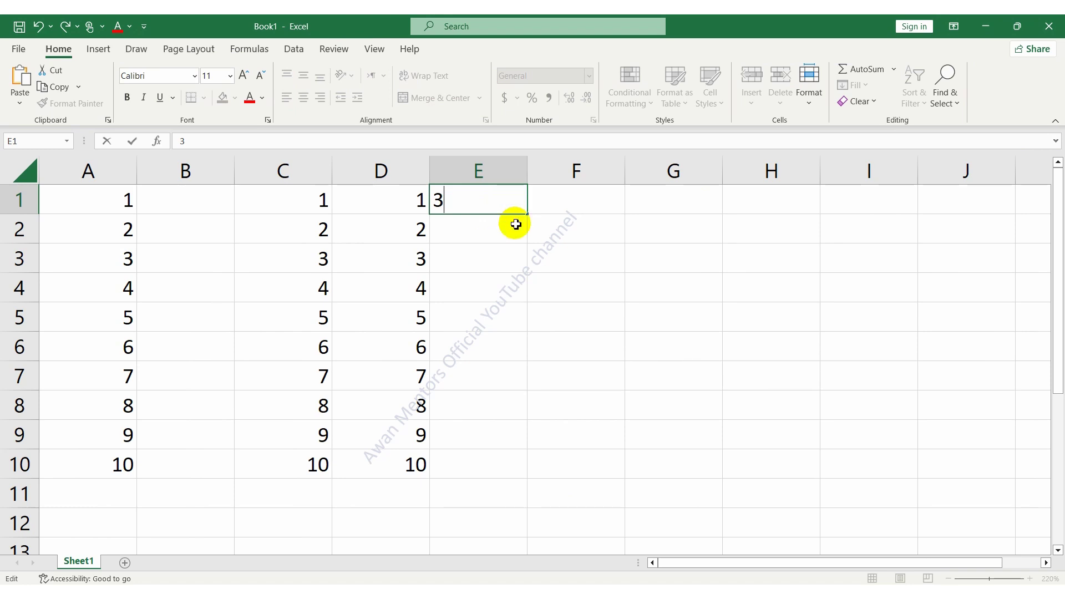
{"action": "key", "text": "Return"}
{"action": "left_click", "coordinate": [508, 202]}
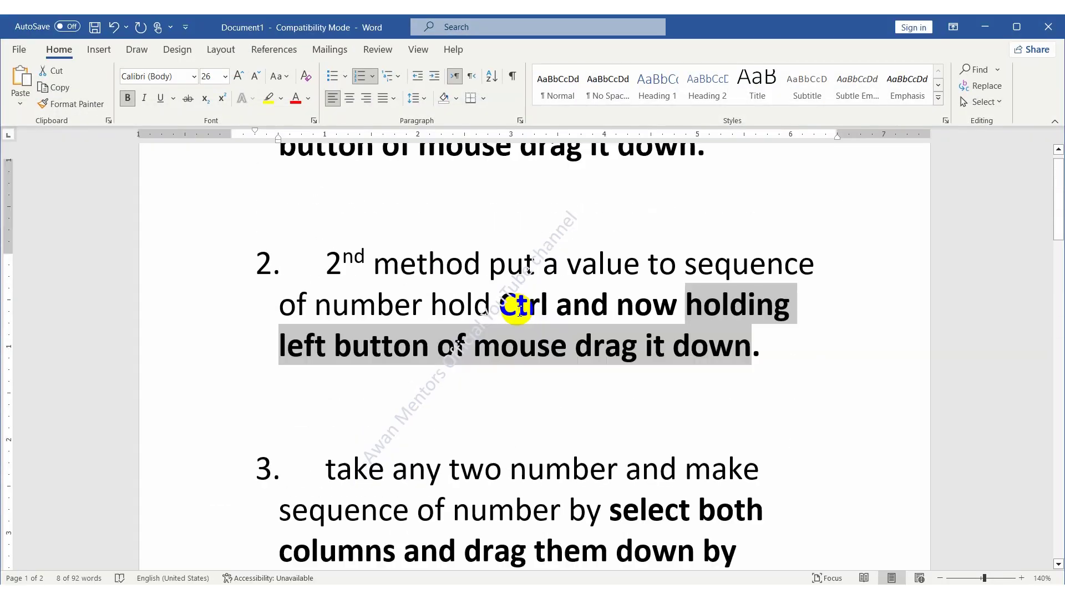
{"action": "scroll", "coordinate": [519, 308], "scroll_direction": "up", "scroll_amount": 3}
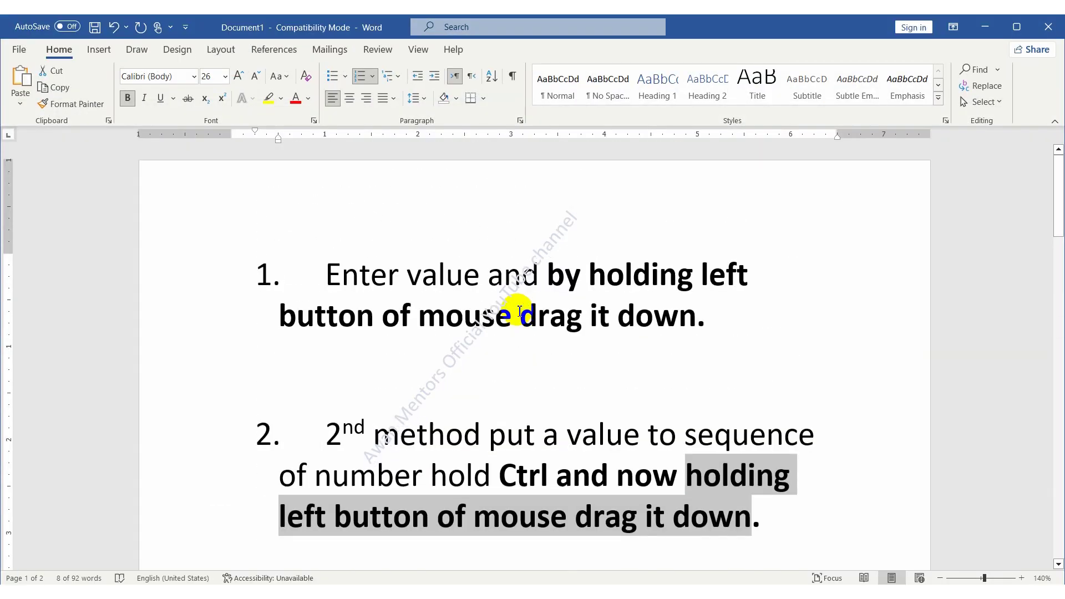
{"action": "left_click_drag", "start_coordinate": [675, 327], "coordinate": [333, 277]}
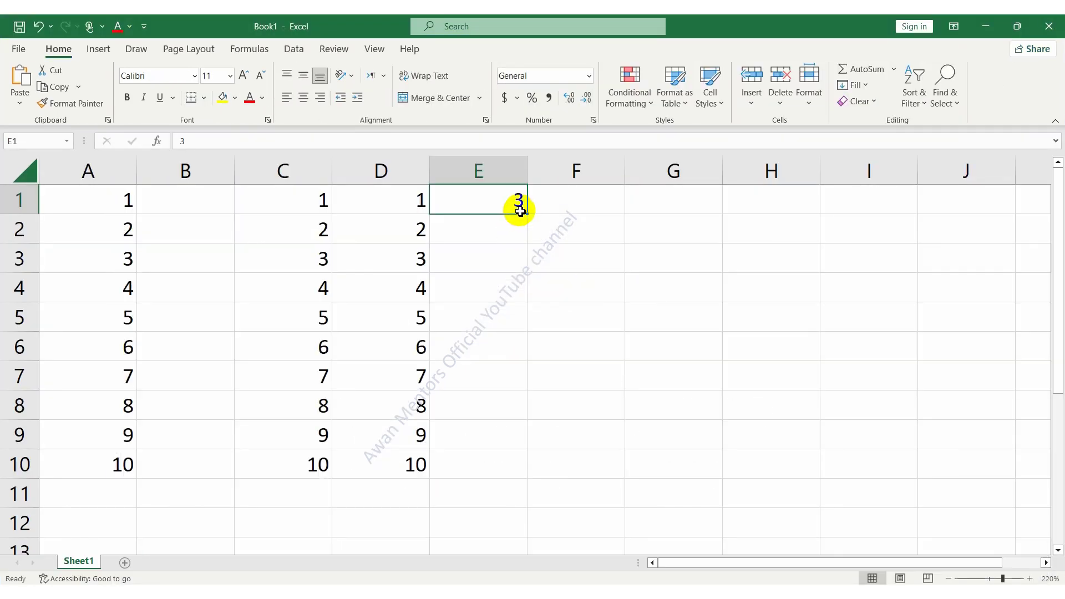
{"action": "left_click_drag", "start_coordinate": [527, 215], "coordinate": [517, 475]}
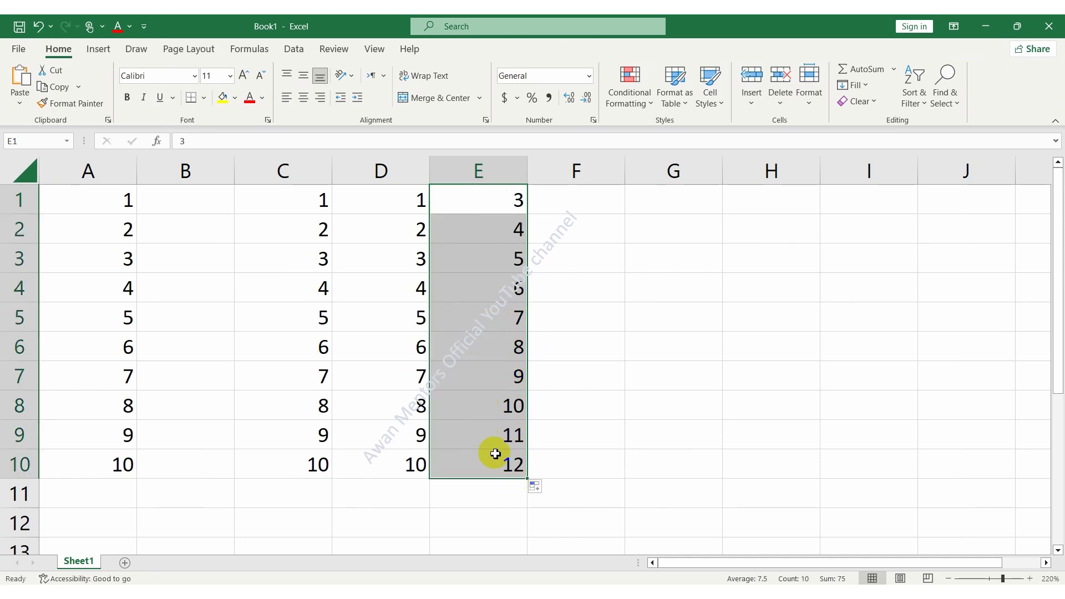
{"action": "left_click", "coordinate": [593, 205]}
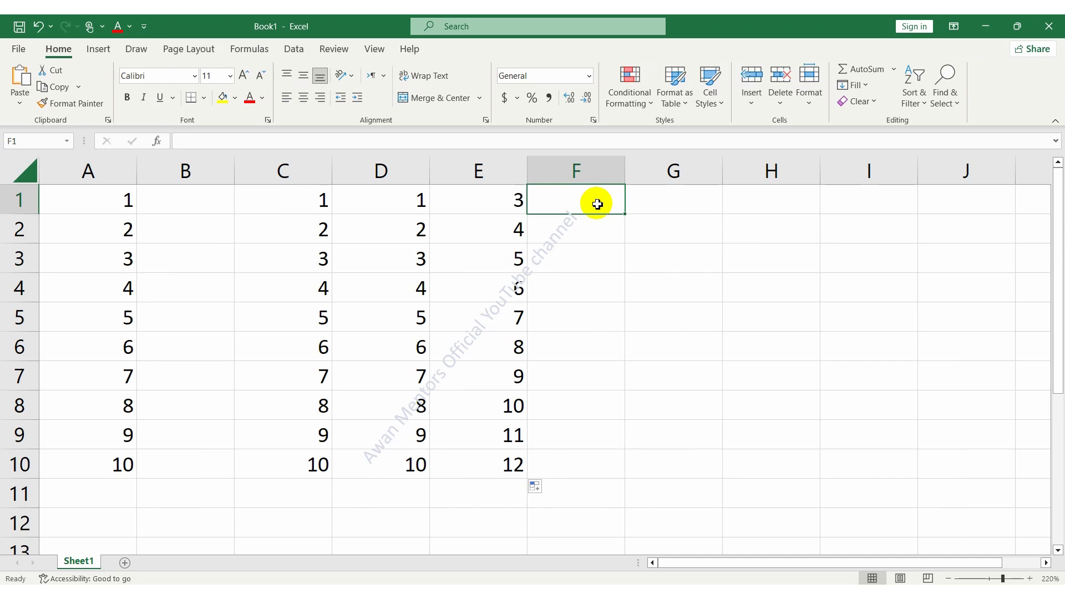
{"action": "left_click", "coordinate": [649, 205]}
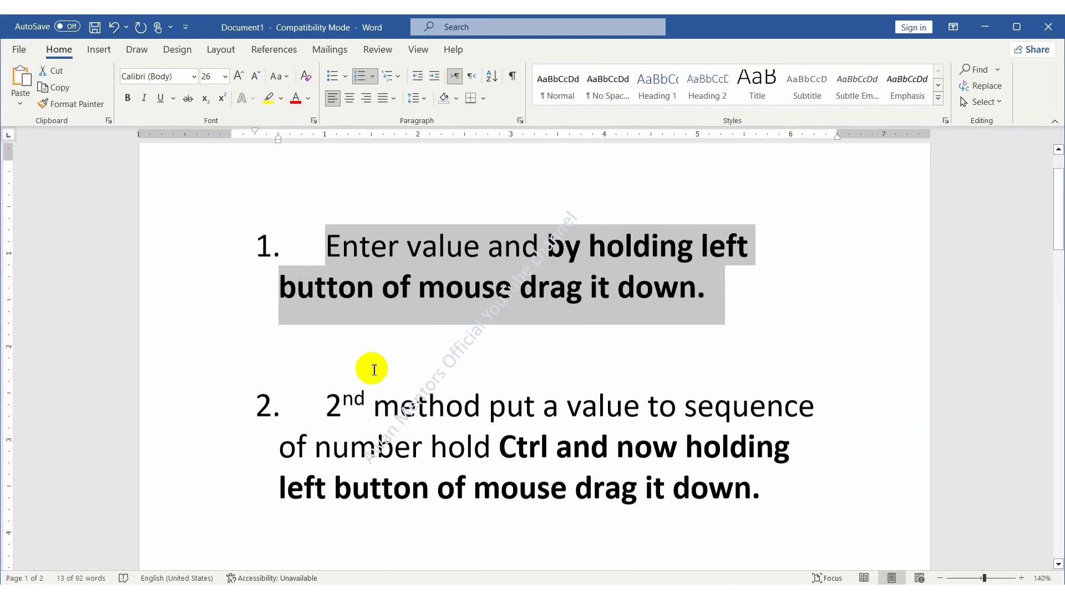
{"action": "scroll", "coordinate": [368, 368], "scroll_direction": "down", "scroll_amount": 5}
{"action": "scroll", "coordinate": [376, 368], "scroll_direction": "down", "scroll_amount": 4}
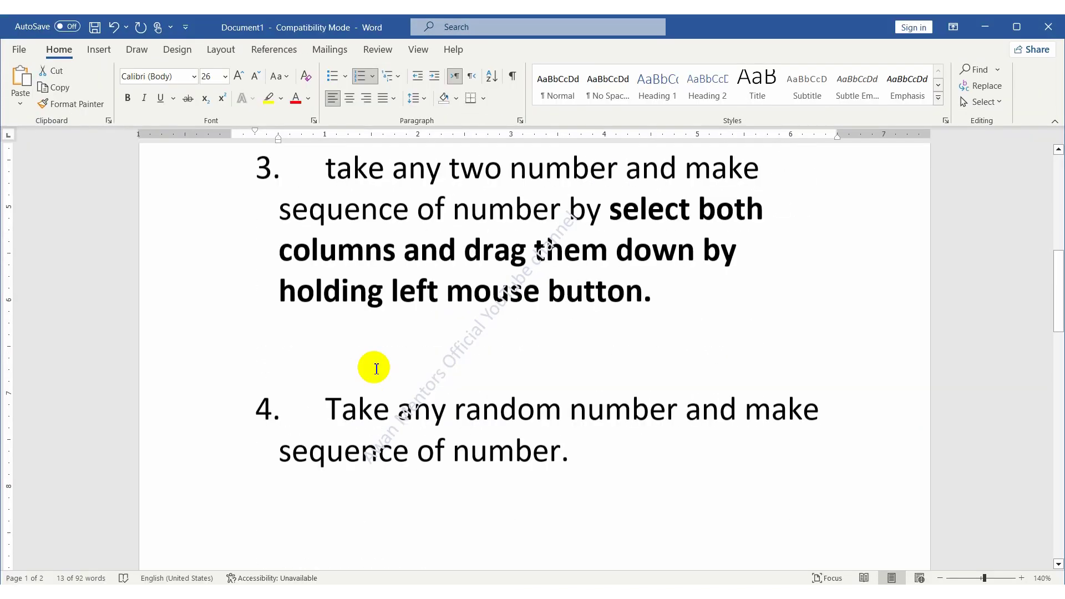
{"action": "scroll", "coordinate": [376, 368], "scroll_direction": "down", "scroll_amount": 3}
{"action": "scroll", "coordinate": [376, 369], "scroll_direction": "down", "scroll_amount": 4}
{"action": "scroll", "coordinate": [377, 368], "scroll_direction": "down", "scroll_amount": 4}
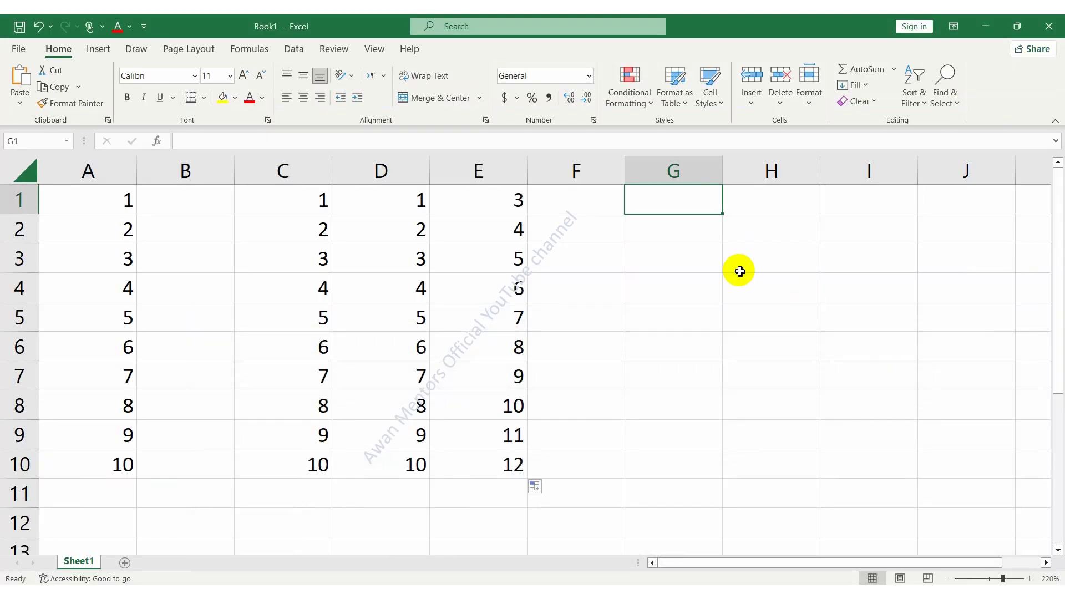
- Enter 1 and 2 in G1:G2 and fill to G10 as a Growth Trend (1, 2, 4 … 512)
{"action": "type", "text": "1"}
{"action": "left_click", "coordinate": [681, 226]}
{"action": "type", "text": "2"}
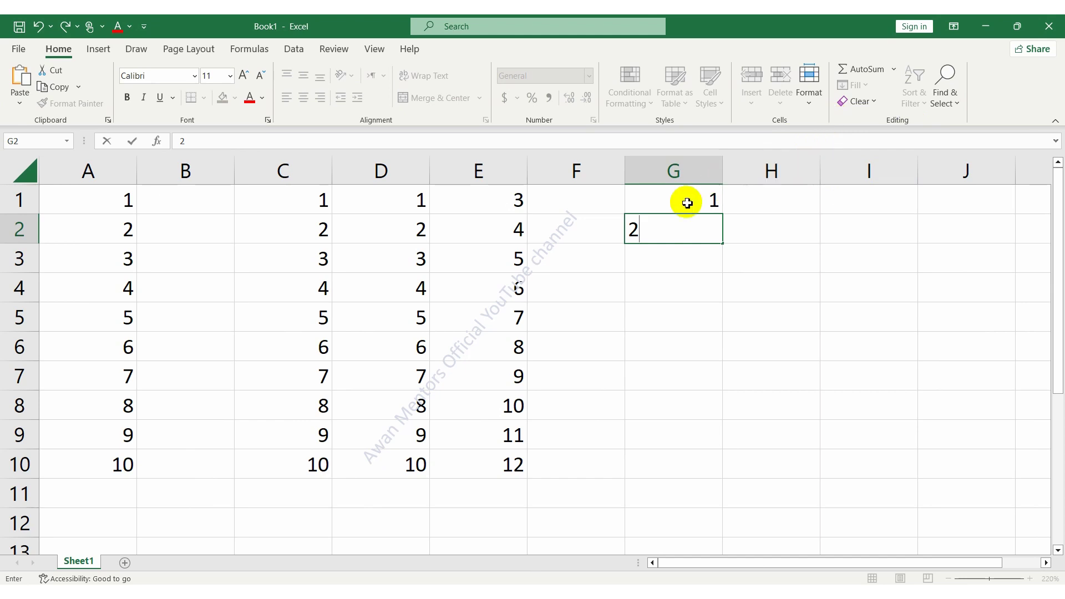
{"action": "left_click", "coordinate": [661, 202]}
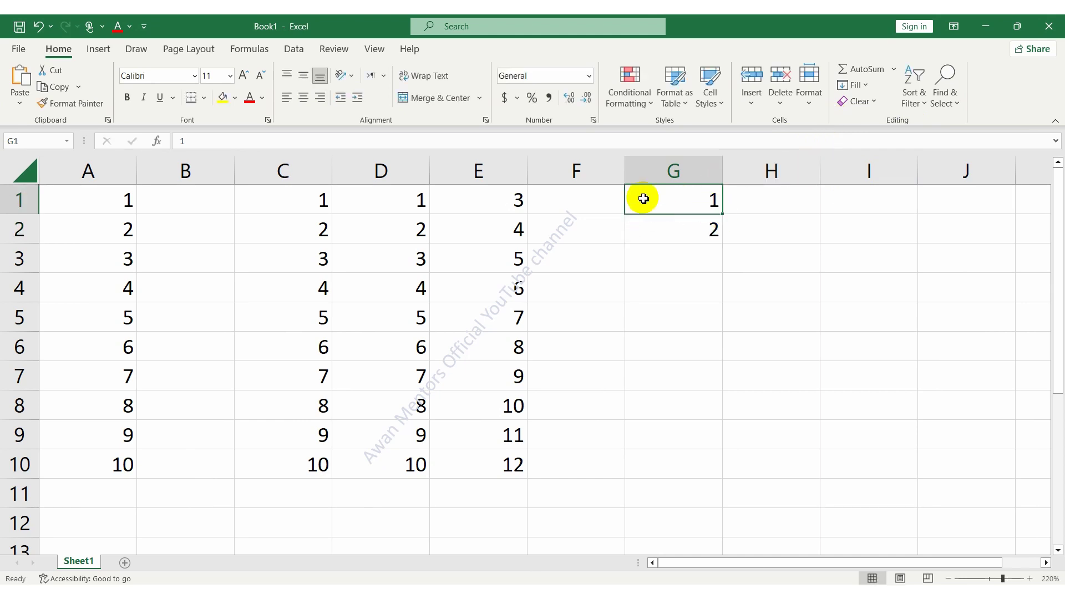
{"action": "left_click", "coordinate": [681, 277]}
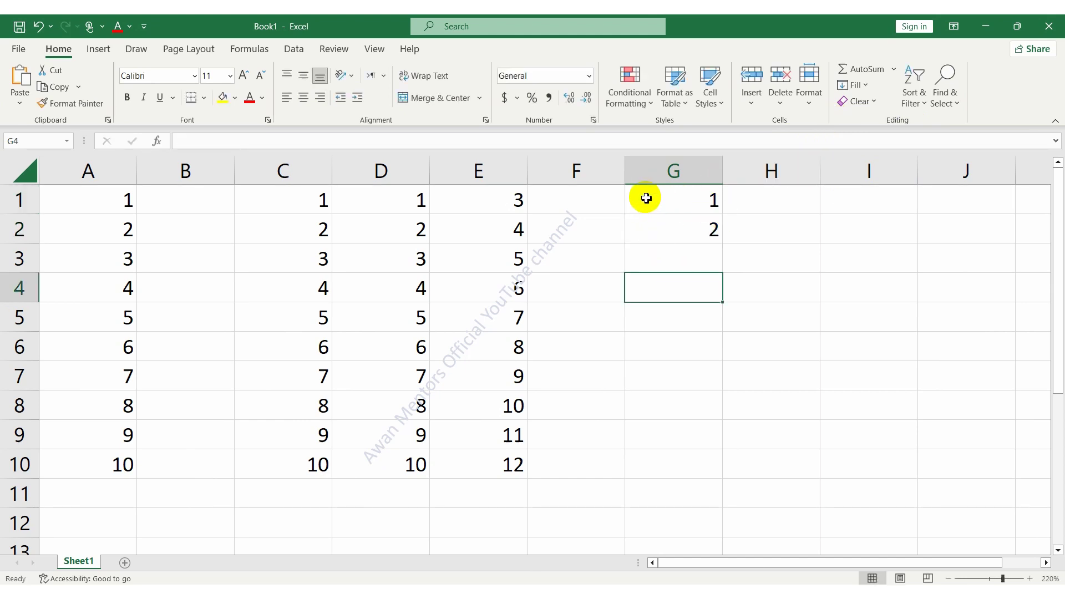
{"action": "left_click_drag", "start_coordinate": [646, 198], "coordinate": [704, 249]}
{"action": "left_click", "coordinate": [731, 239]}
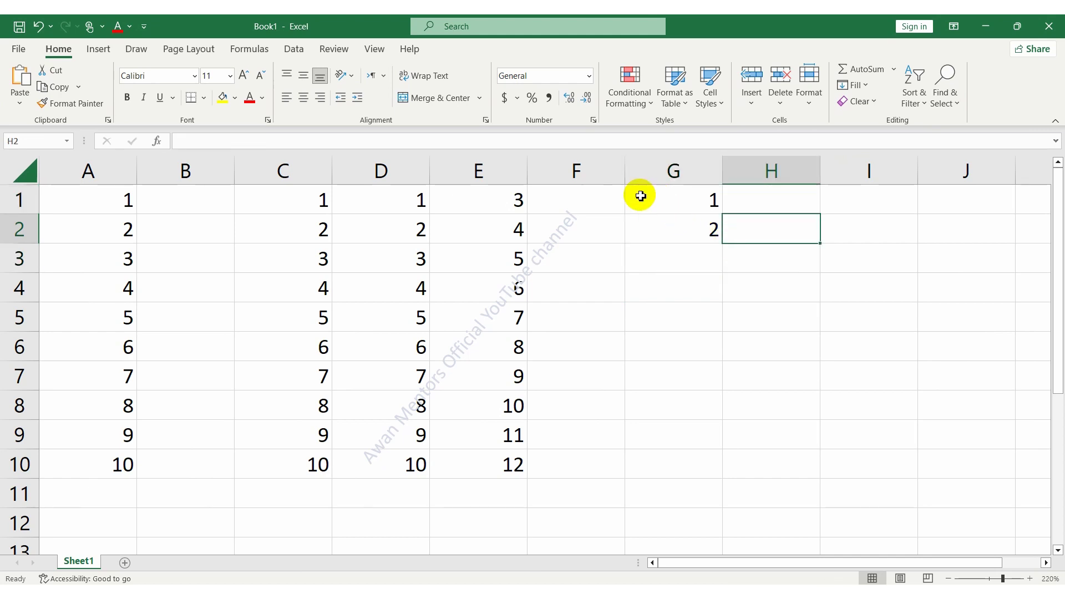
{"action": "mouse_move", "coordinate": [642, 195]}
{"action": "left_mouse_down"}
{"action": "mouse_move", "coordinate": [710, 238]}
{"action": "mouse_move", "coordinate": [710, 470]}
{"action": "left_mouse_up"}
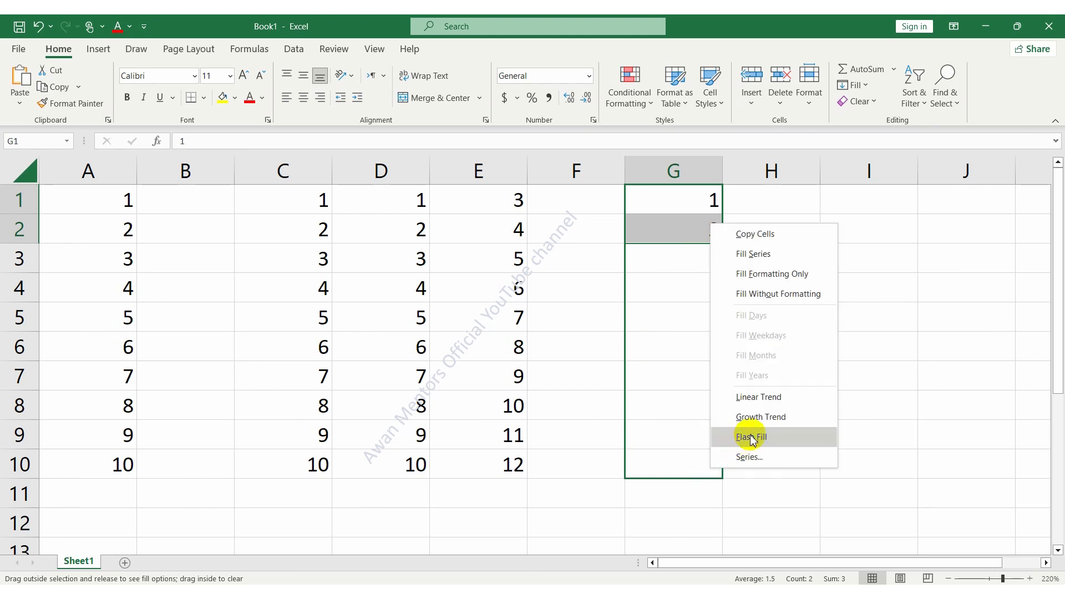
{"action": "left_click", "coordinate": [768, 423]}
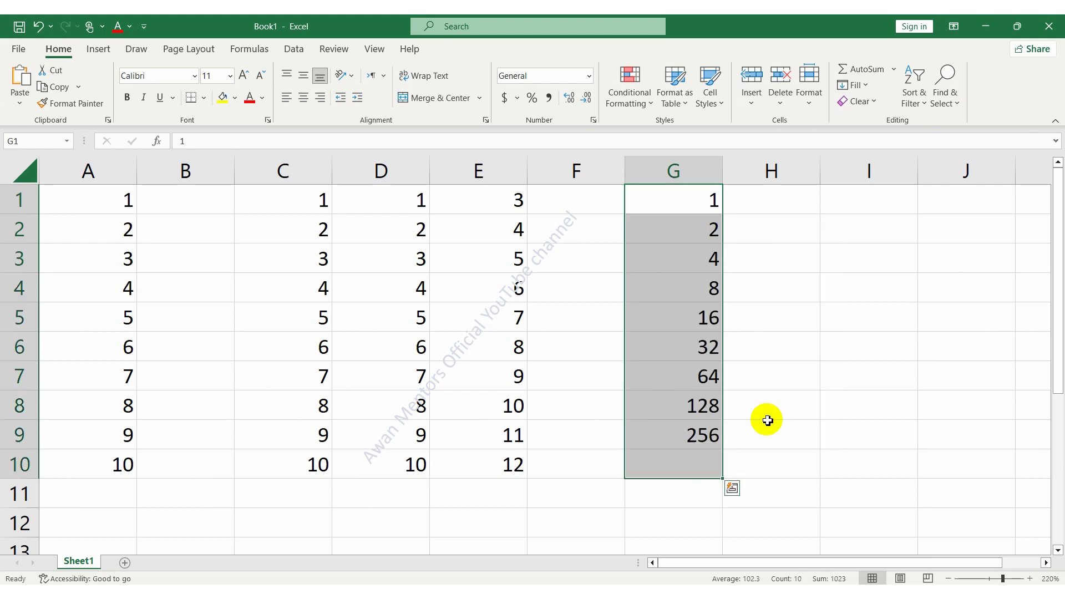
{"action": "left_click", "coordinate": [765, 217]}
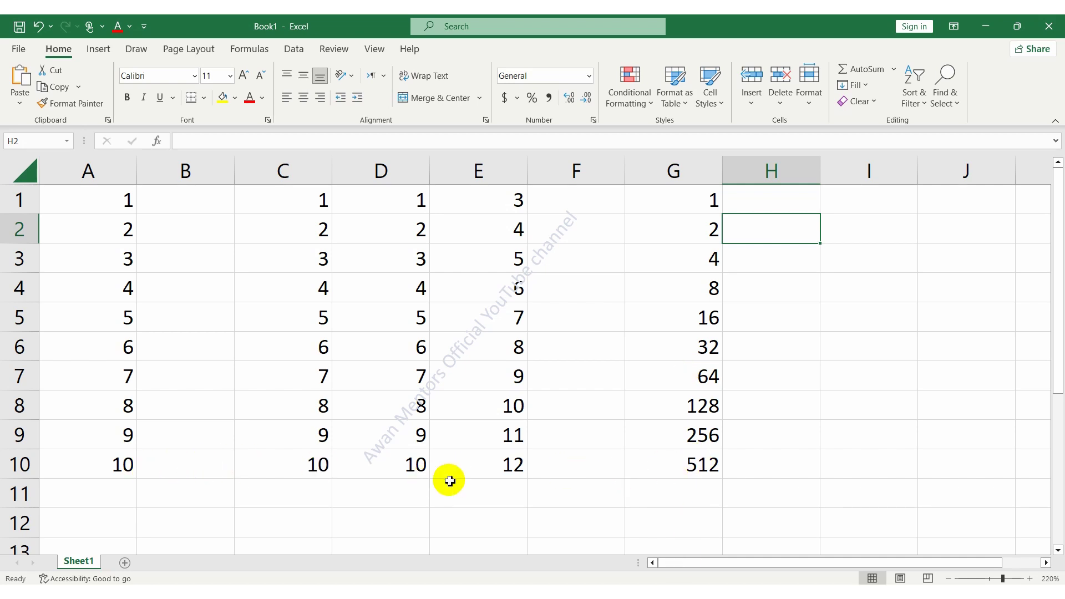
- Enter 3 and 4 in I1:I2 and extend them to fill I1:I10 with 3 through 12
{"action": "left_click", "coordinate": [839, 198]}
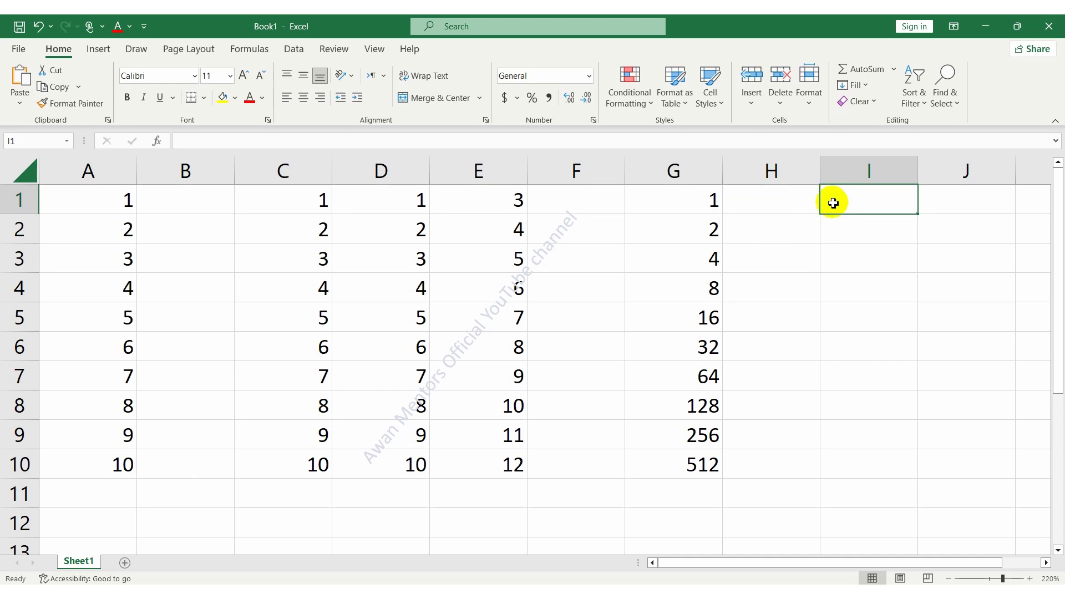
{"action": "type", "text": "3"}
{"action": "key", "text": "Return"}
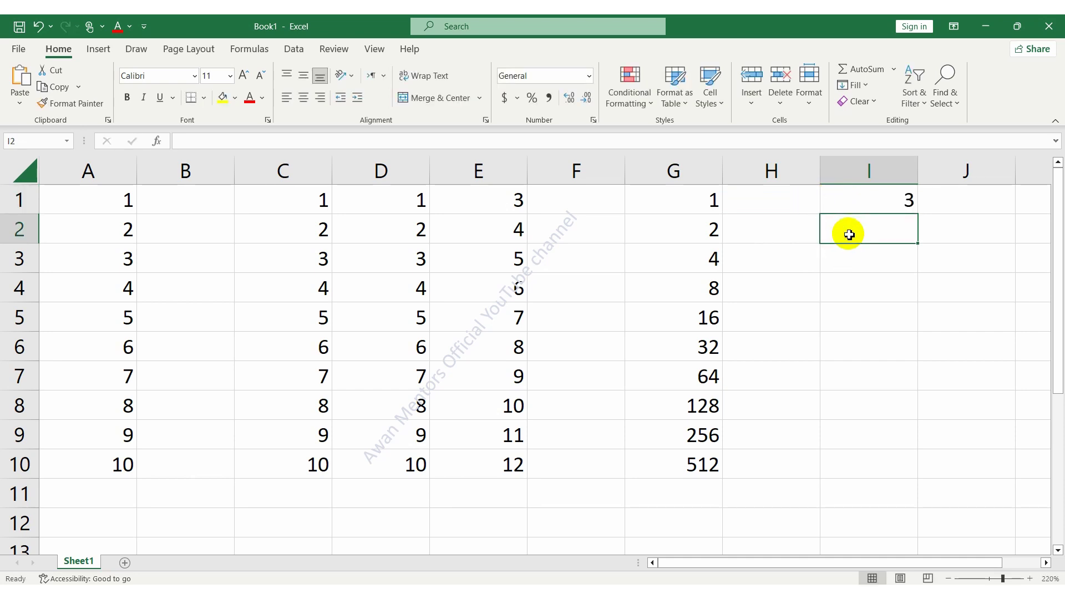
{"action": "type", "text": "4"}
{"action": "left_click", "coordinate": [880, 201]}
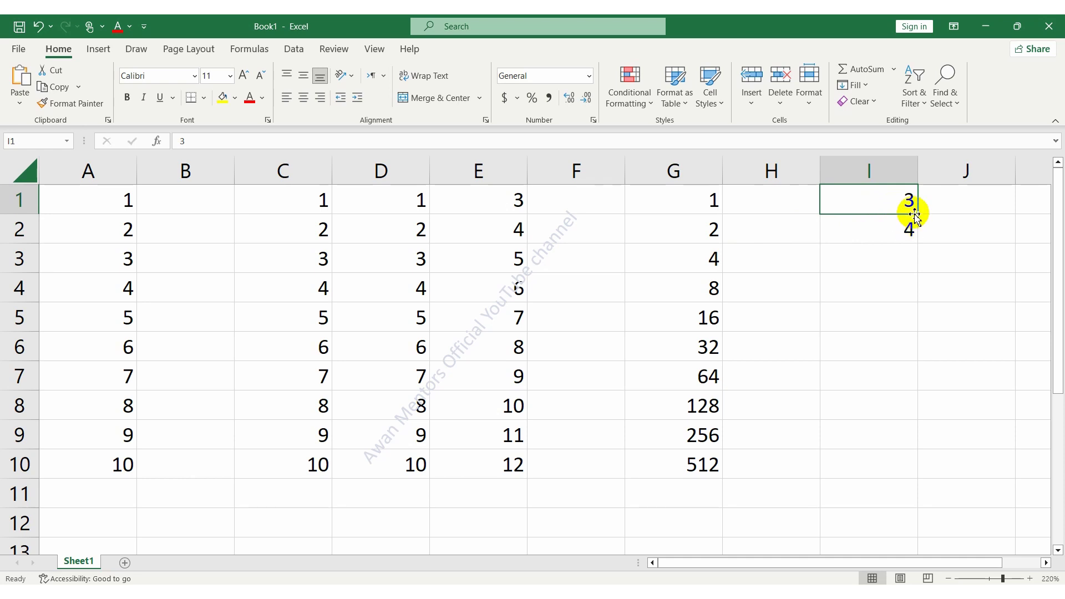
{"action": "left_click", "coordinate": [955, 238]}
{"action": "left_click_drag", "start_coordinate": [880, 204], "coordinate": [907, 230]}
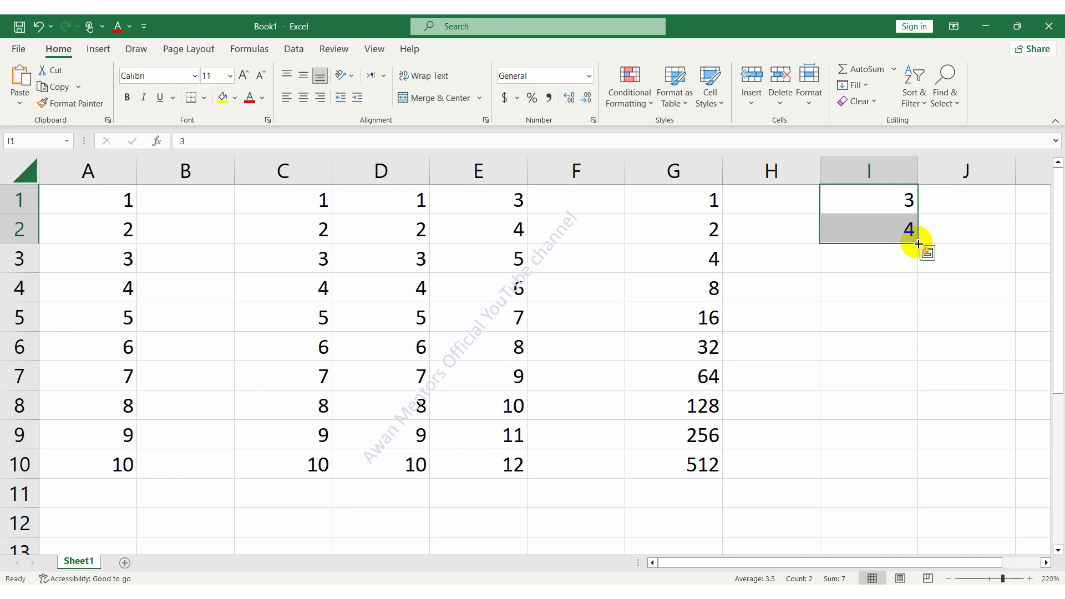
{"action": "left_click_drag", "start_coordinate": [918, 244], "coordinate": [899, 465]}
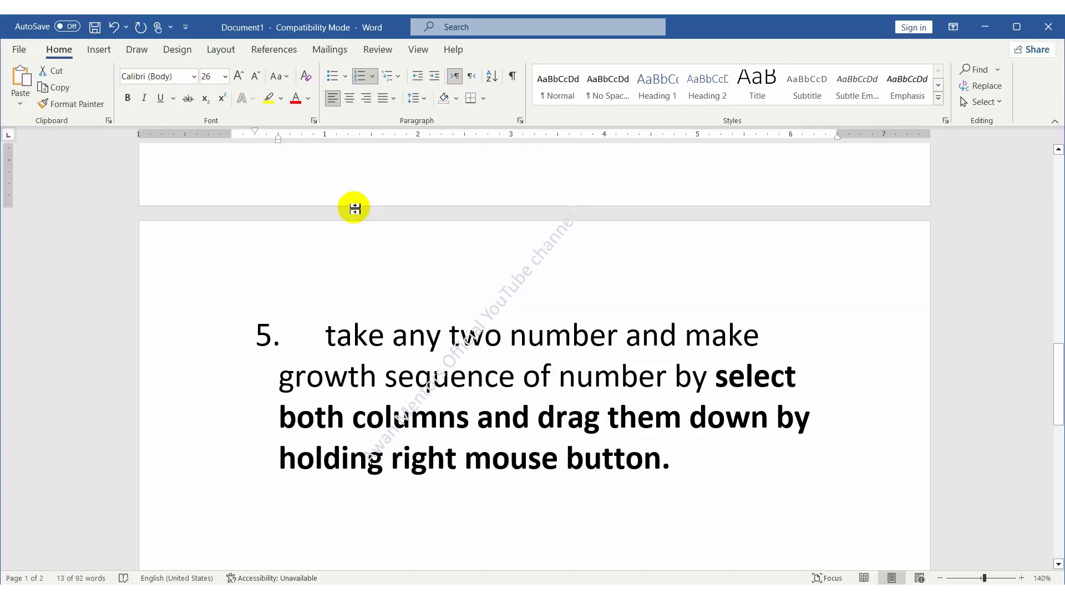
{"action": "scroll", "coordinate": [352, 206], "scroll_direction": "up", "scroll_amount": 2}
{"action": "scroll", "coordinate": [447, 240], "scroll_direction": "up", "scroll_amount": 6}
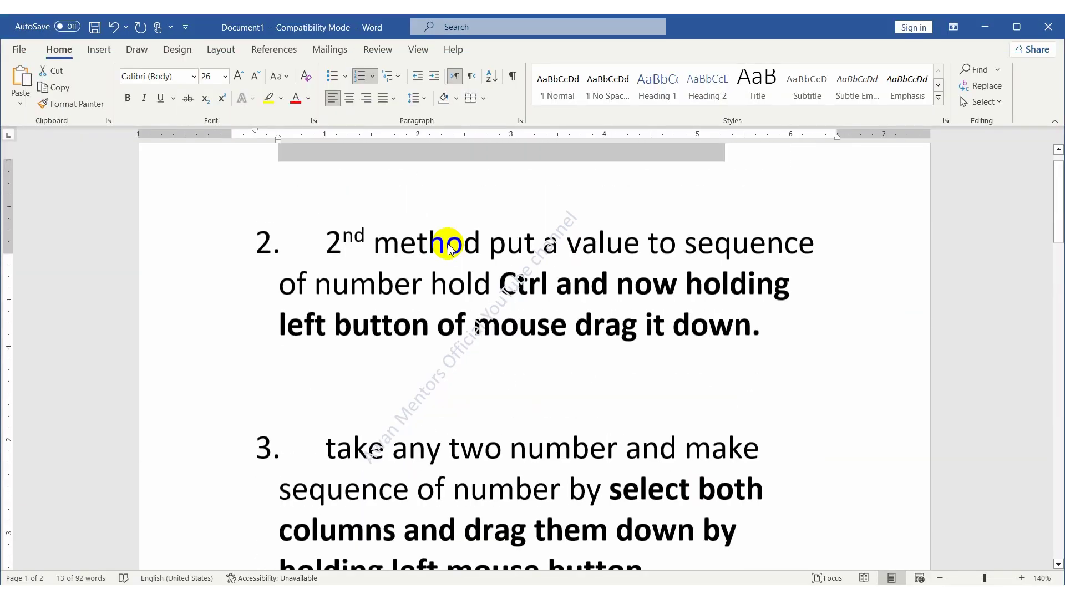
{"action": "scroll", "coordinate": [447, 244], "scroll_direction": "up", "scroll_amount": 3}
{"action": "left_click", "coordinate": [624, 311]}
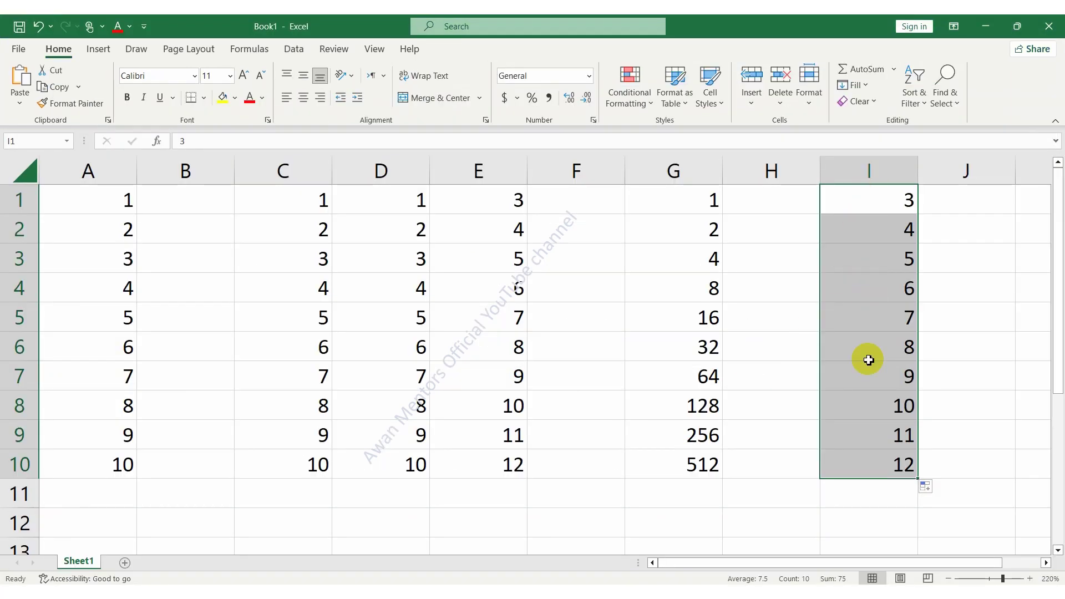
- Enter 1 and 2 in K1:K2 and attempt to extend them down column K
{"action": "left_click", "coordinate": [939, 288]}
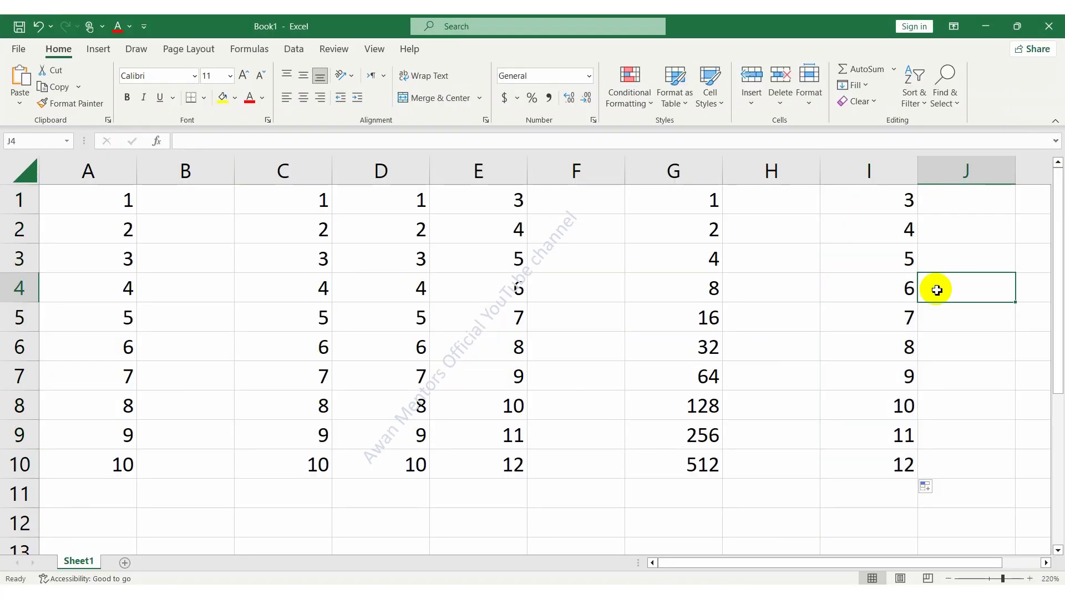
{"action": "left_click_drag", "start_coordinate": [671, 568], "coordinate": [730, 563]}
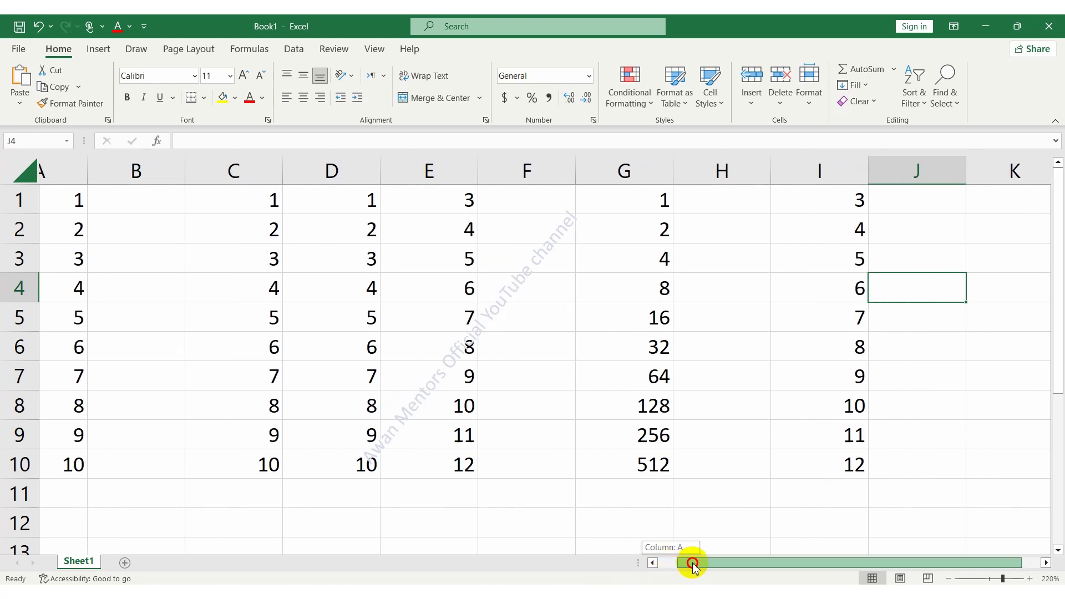
{"action": "left_click", "coordinate": [969, 202]}
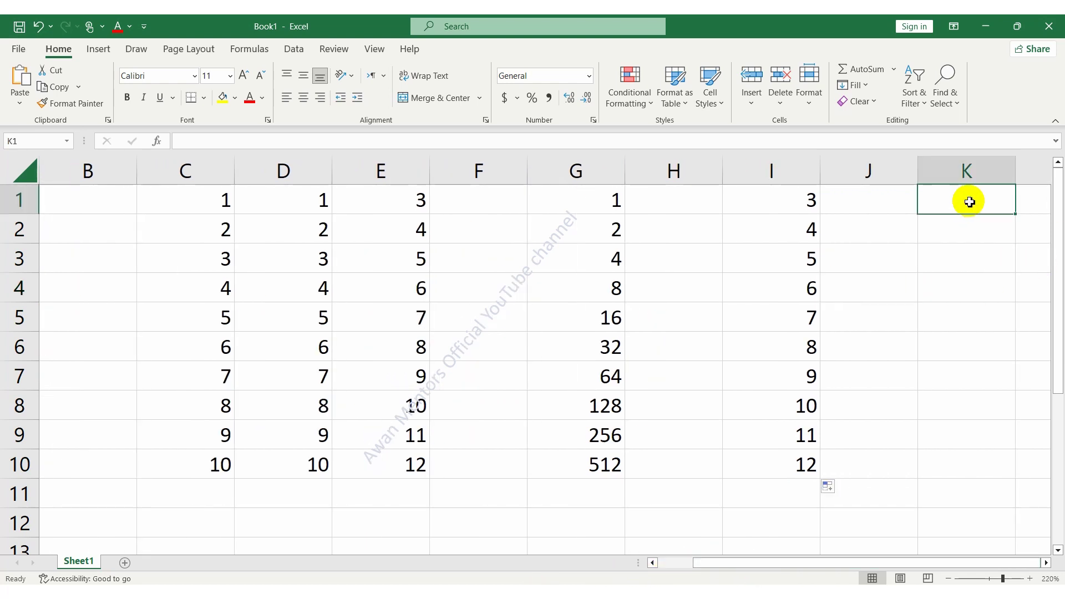
{"action": "type", "text": "1"}
{"action": "left_click", "coordinate": [954, 229]}
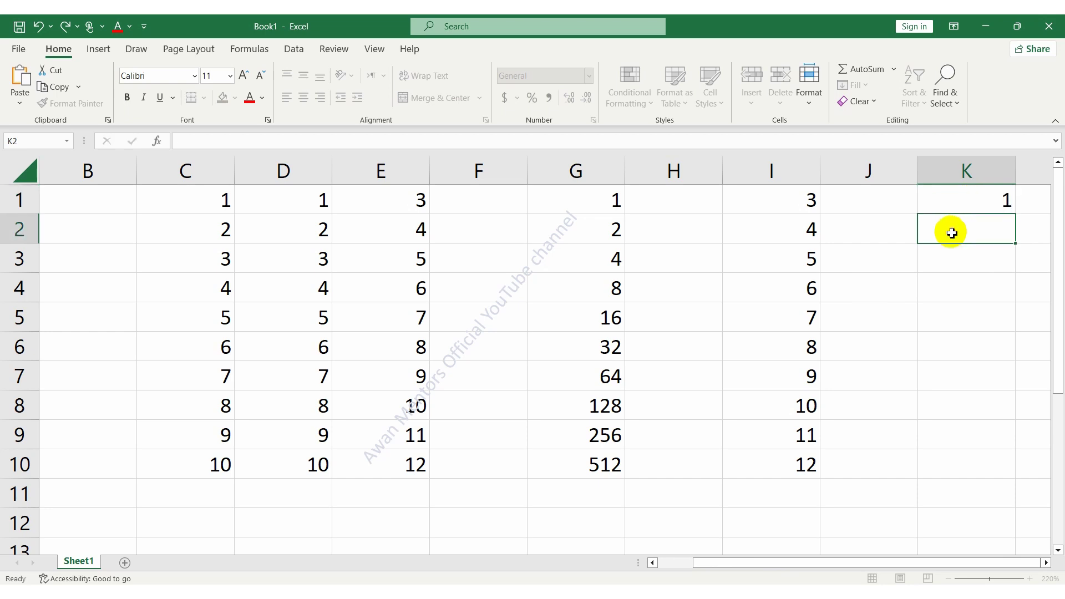
{"action": "type", "text": "2"}
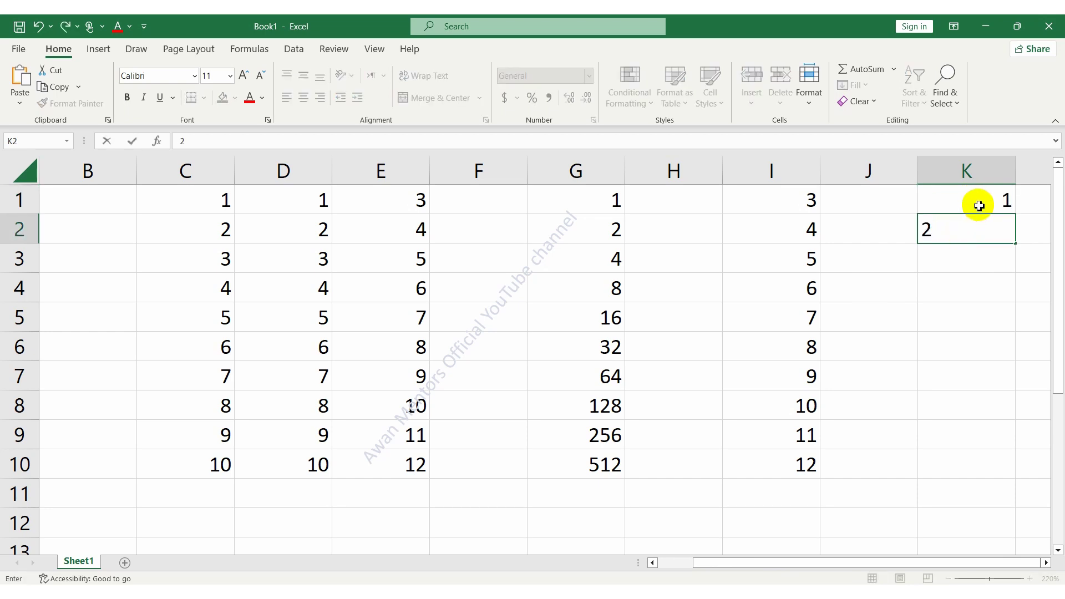
{"action": "left_click", "coordinate": [955, 198]}
{"action": "mouse_move", "coordinate": [951, 195]}
{"action": "left_mouse_down"}
{"action": "mouse_move", "coordinate": [984, 221]}
{"action": "mouse_move", "coordinate": [991, 446]}
{"action": "left_mouse_up"}
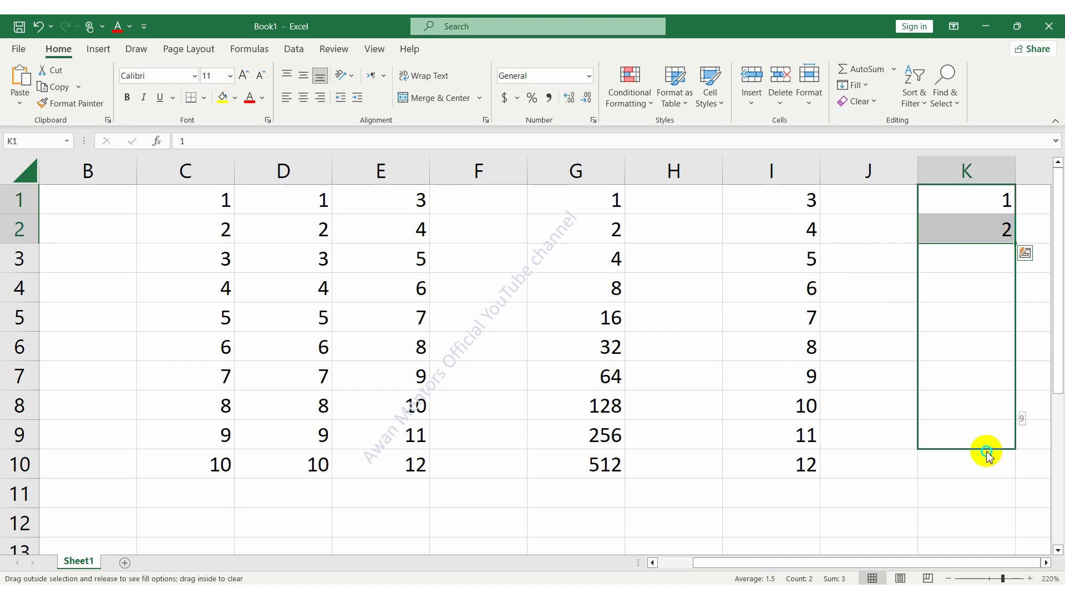
{"action": "left_click_drag", "start_coordinate": [986, 453], "coordinate": [1002, 454]}
{"action": "right_click", "coordinate": [1004, 438]}
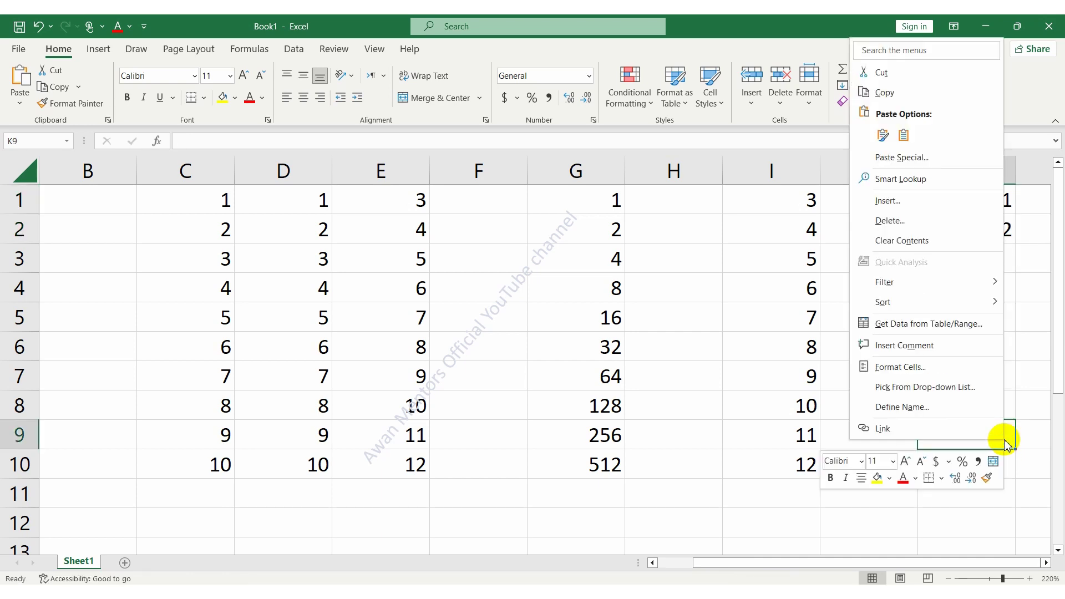
{"action": "left_click", "coordinate": [1035, 330]}
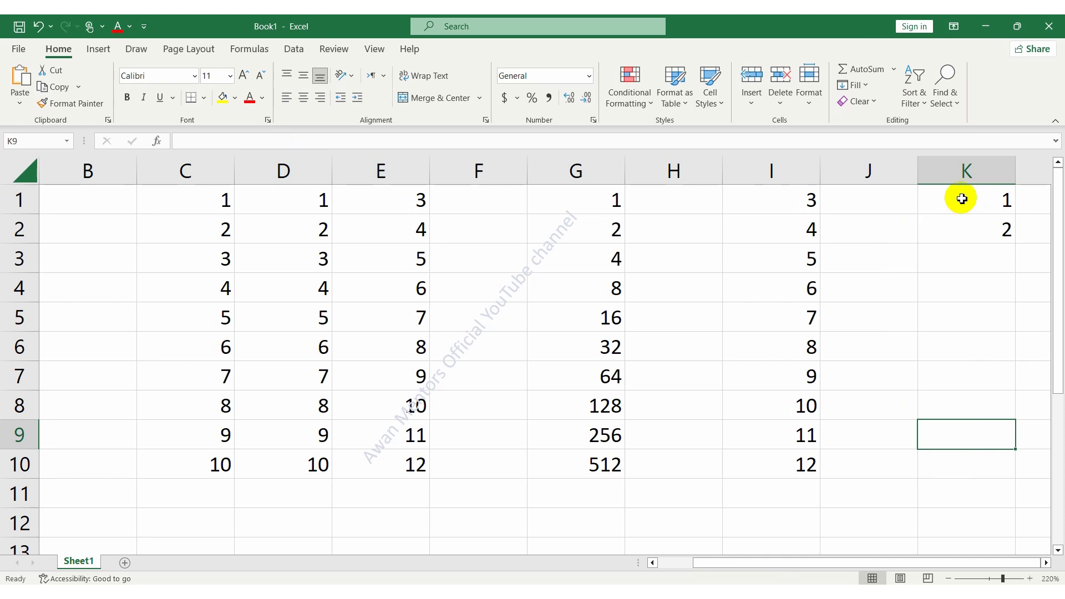
- Fill K1:K10 as a Linear Trend from 1 to 10, then clear K1:K10
{"action": "left_click", "coordinate": [958, 200]}
{"action": "mouse_move", "coordinate": [978, 219]}
{"action": "left_mouse_down"}
{"action": "mouse_move", "coordinate": [995, 232]}
{"action": "mouse_move", "coordinate": [1019, 420]}
{"action": "left_mouse_up"}
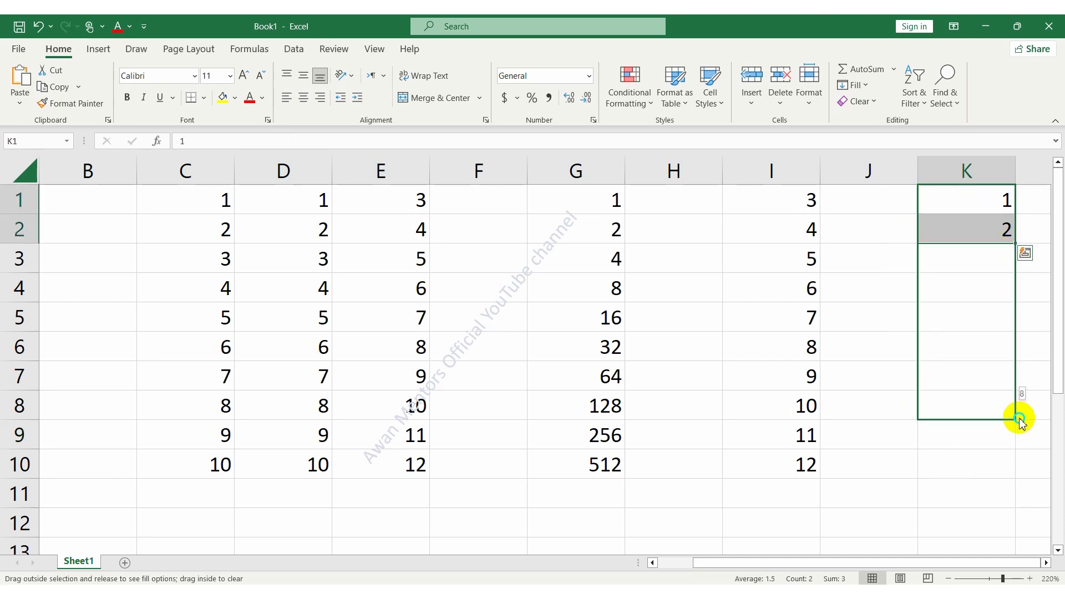
{"action": "left_click_drag", "start_coordinate": [1015, 424], "coordinate": [976, 487]}
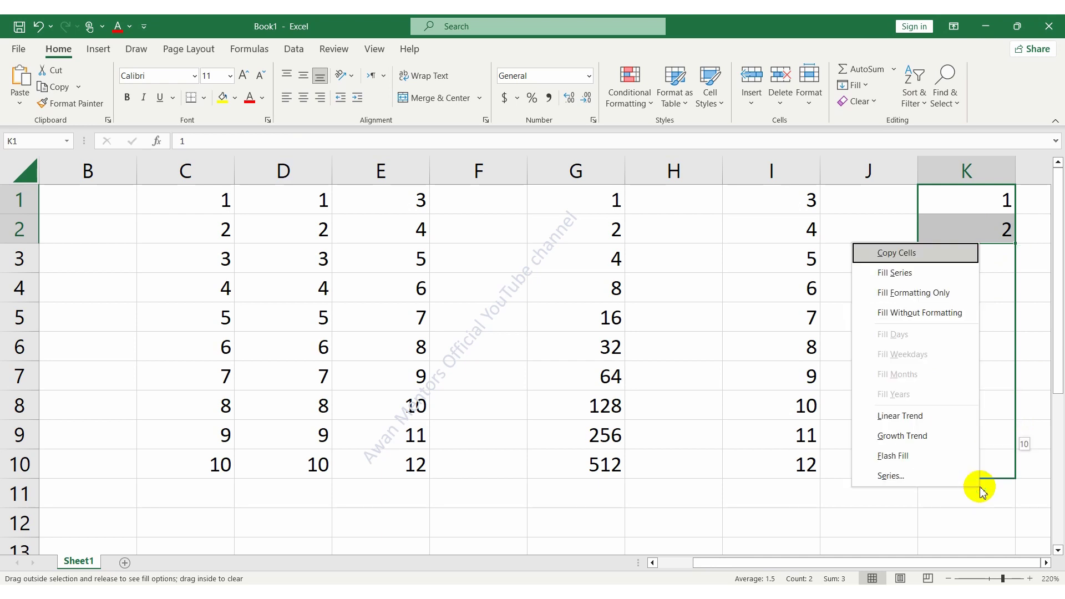
{"action": "left_click", "coordinate": [906, 425]}
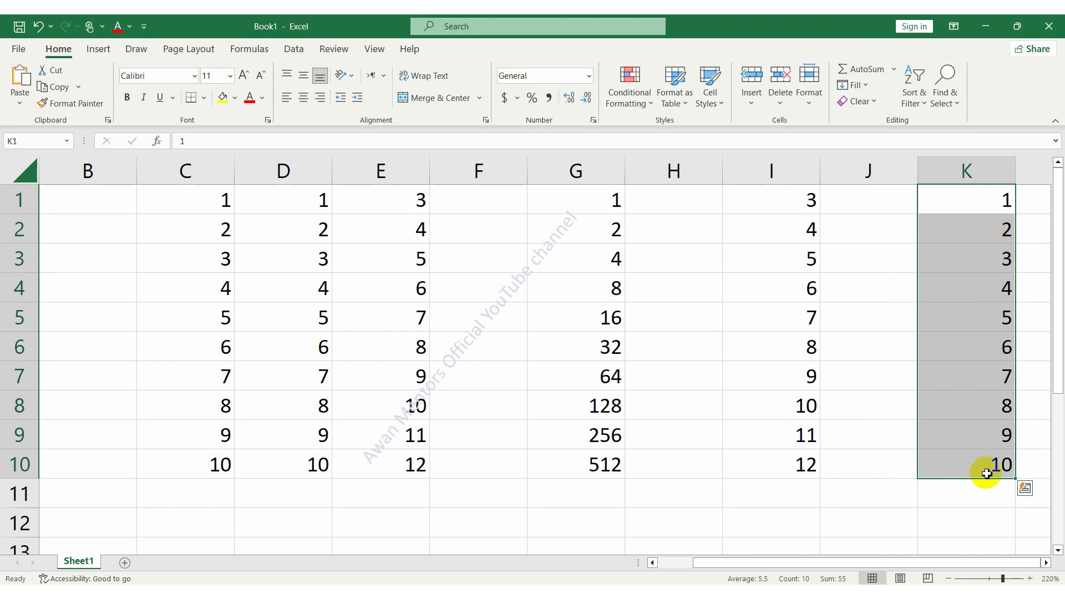
{"action": "key", "text": "Delete"}
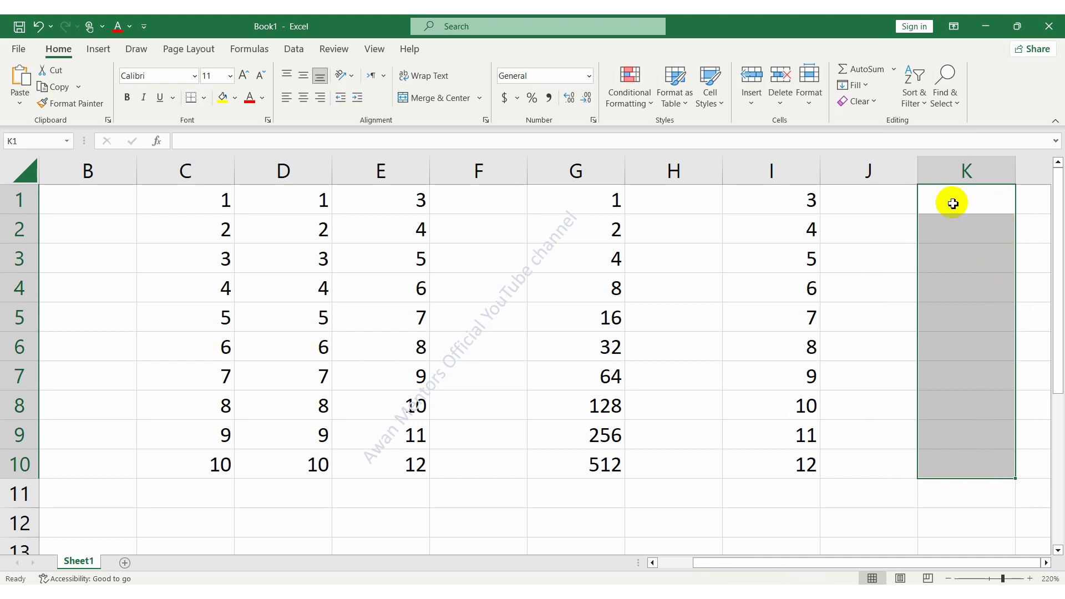
- Enter 2 and 4 in K1:K2 and fill to K10 as a Linear Trend (2, 4 … 20)
{"action": "left_click", "coordinate": [952, 204]}
{"action": "type", "text": "2"}
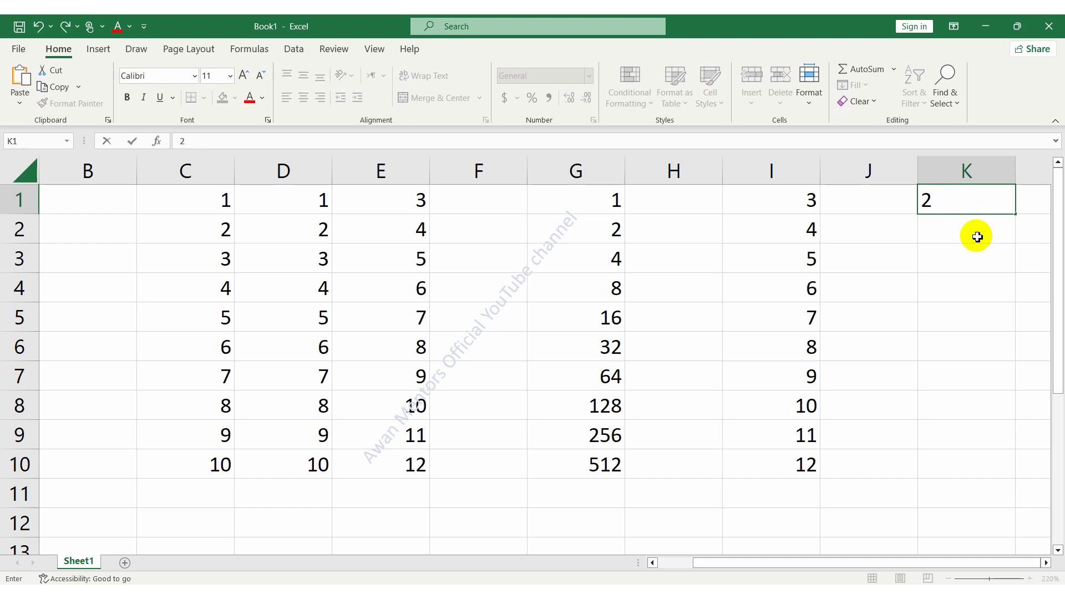
{"action": "left_click", "coordinate": [977, 237]}
{"action": "left_click", "coordinate": [974, 200]}
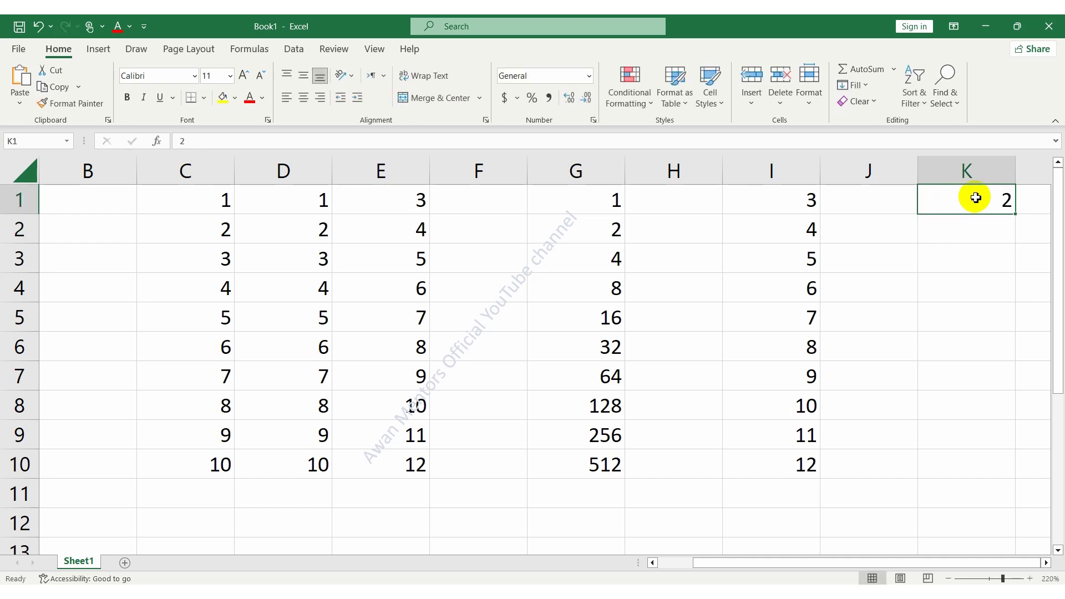
{"action": "left_click", "coordinate": [966, 227]}
{"action": "type", "text": "3"}
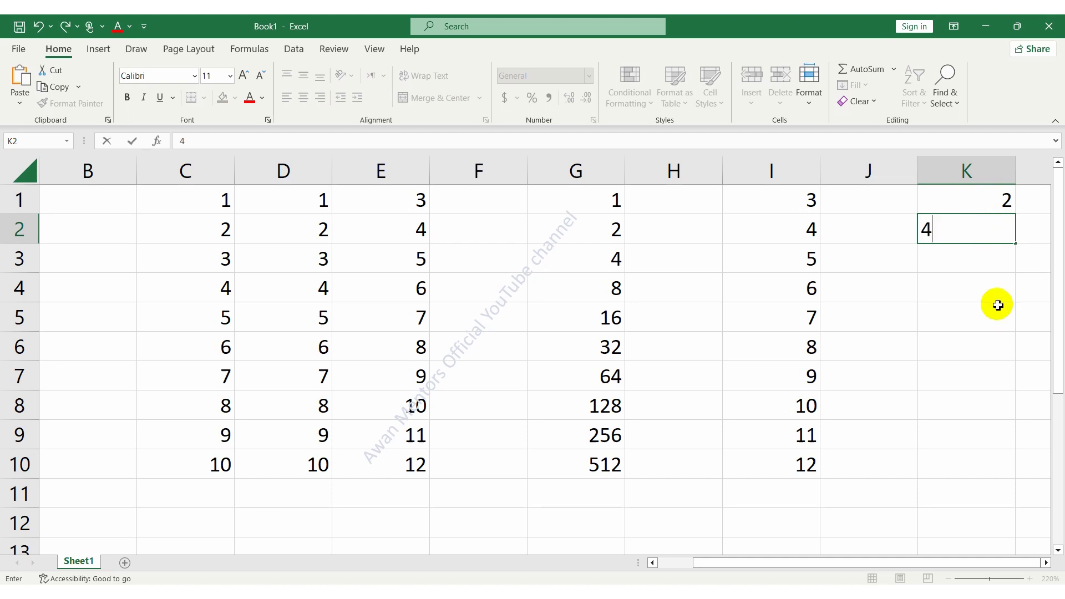
{"action": "left_click", "coordinate": [980, 291]}
{"action": "left_click", "coordinate": [973, 196]}
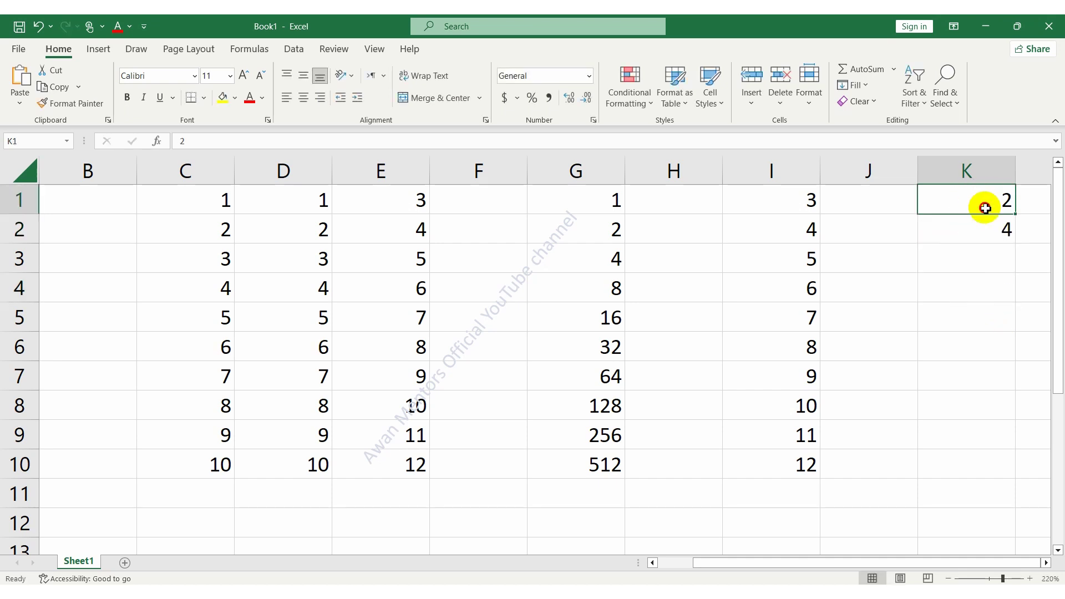
{"action": "left_click_drag", "start_coordinate": [980, 204], "coordinate": [1004, 467]}
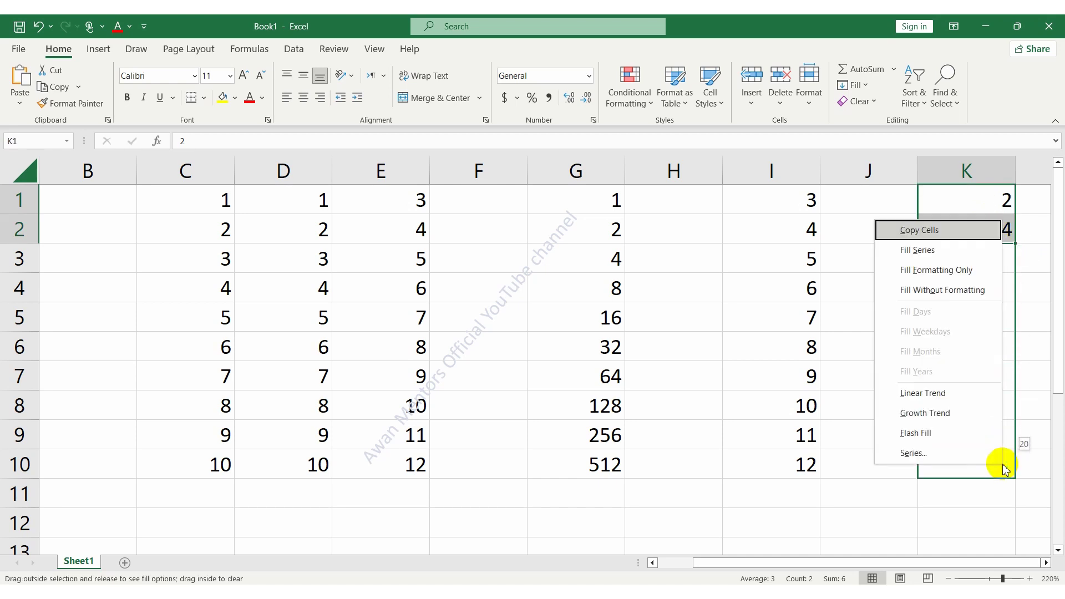
{"action": "left_click", "coordinate": [947, 400]}
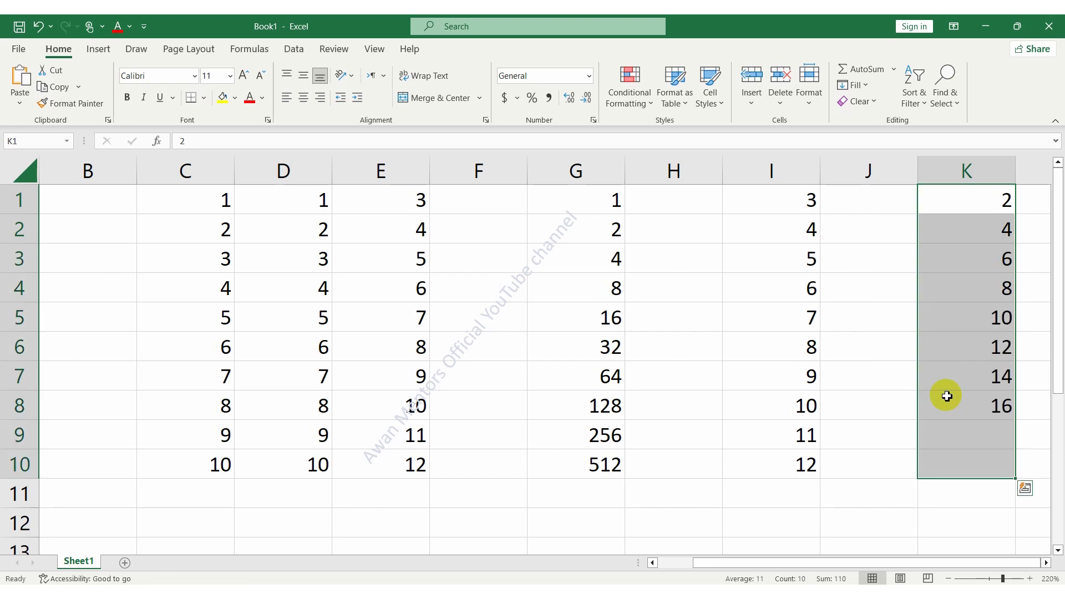
{"action": "left_click_drag", "start_coordinate": [998, 211], "coordinate": [982, 469]}
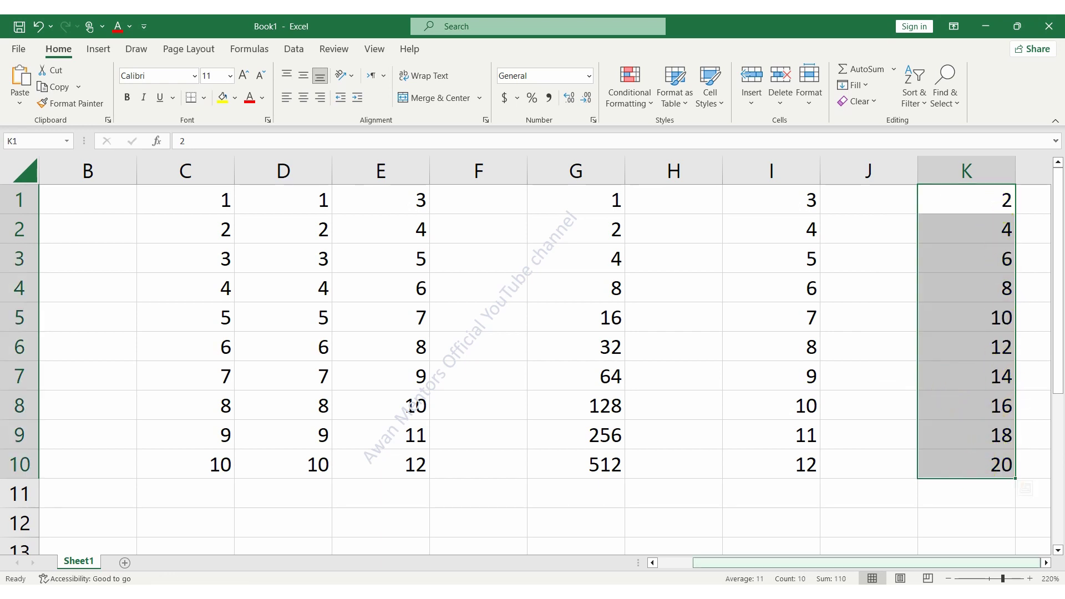
{"action": "left_click_drag", "start_coordinate": [727, 563], "coordinate": [853, 577]}
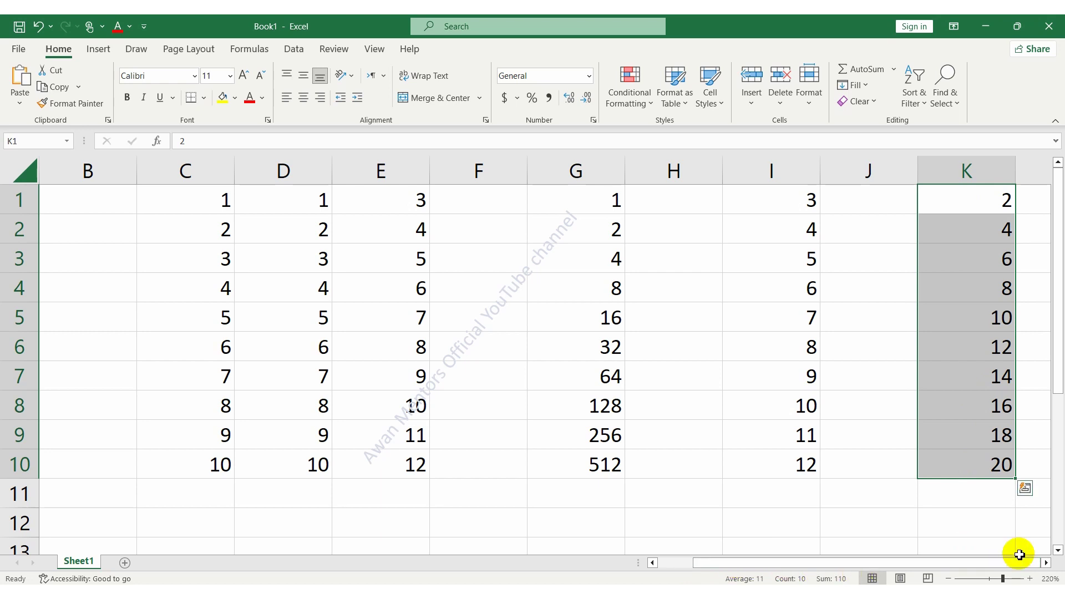
- Enter 3 and 6 in M1:M2 and extend them as a Linear Trend to 30 in M10
{"action": "left_click", "coordinate": [1044, 562]}
{"action": "left_click", "coordinate": [1045, 562]}
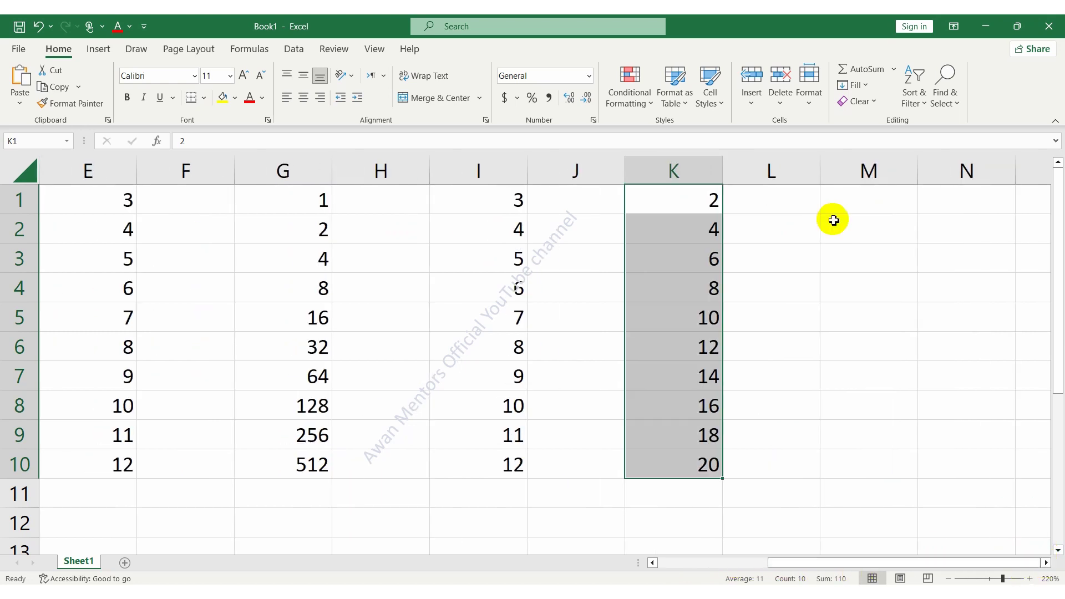
{"action": "left_click", "coordinate": [843, 200]}
{"action": "type", "text": "3"}
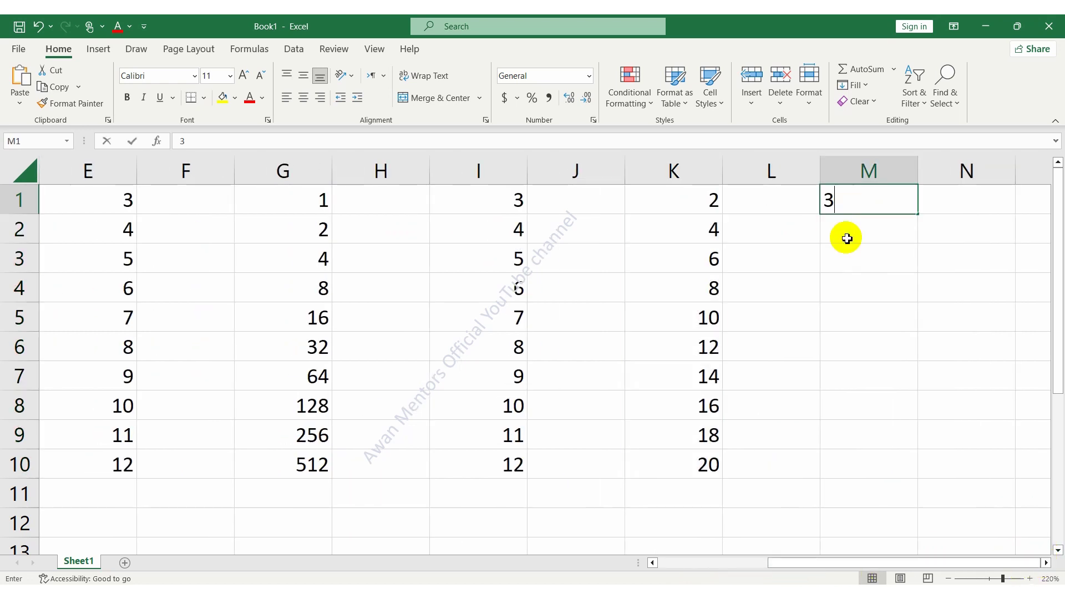
{"action": "key", "text": "Return"}
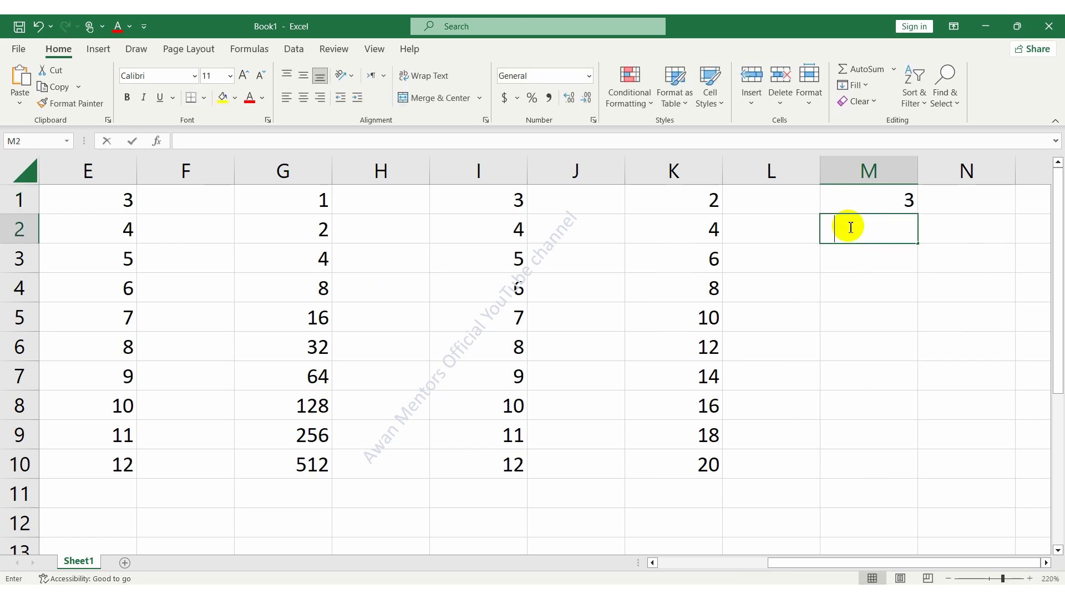
{"action": "type", "text": "6"}
{"action": "left_click", "coordinate": [866, 198]}
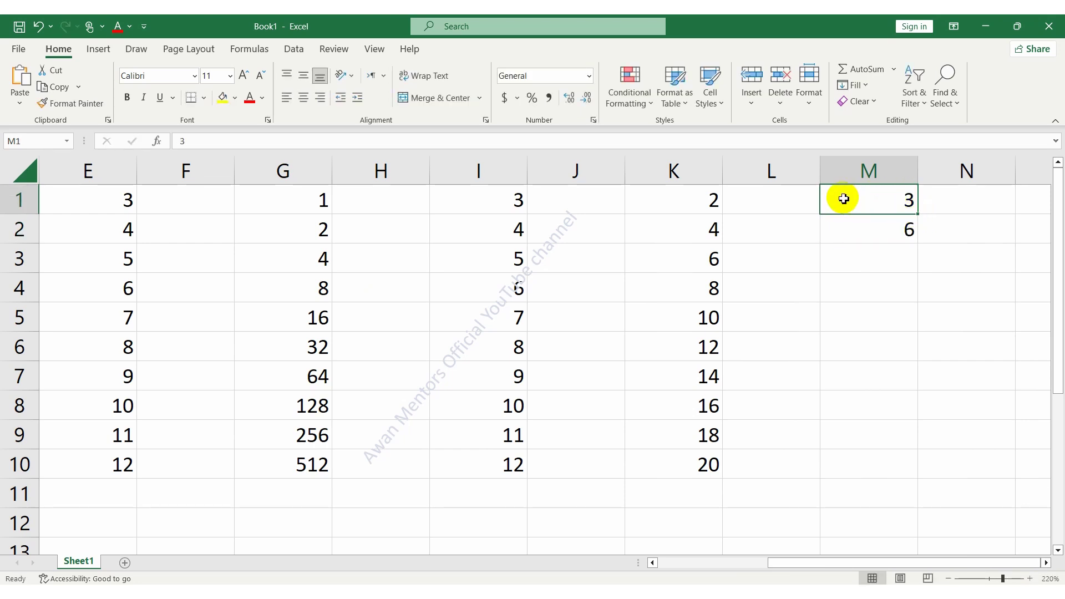
{"action": "mouse_move", "coordinate": [843, 197]}
{"action": "left_mouse_down"}
{"action": "mouse_move", "coordinate": [875, 230]}
{"action": "mouse_move", "coordinate": [903, 466]}
{"action": "left_mouse_up"}
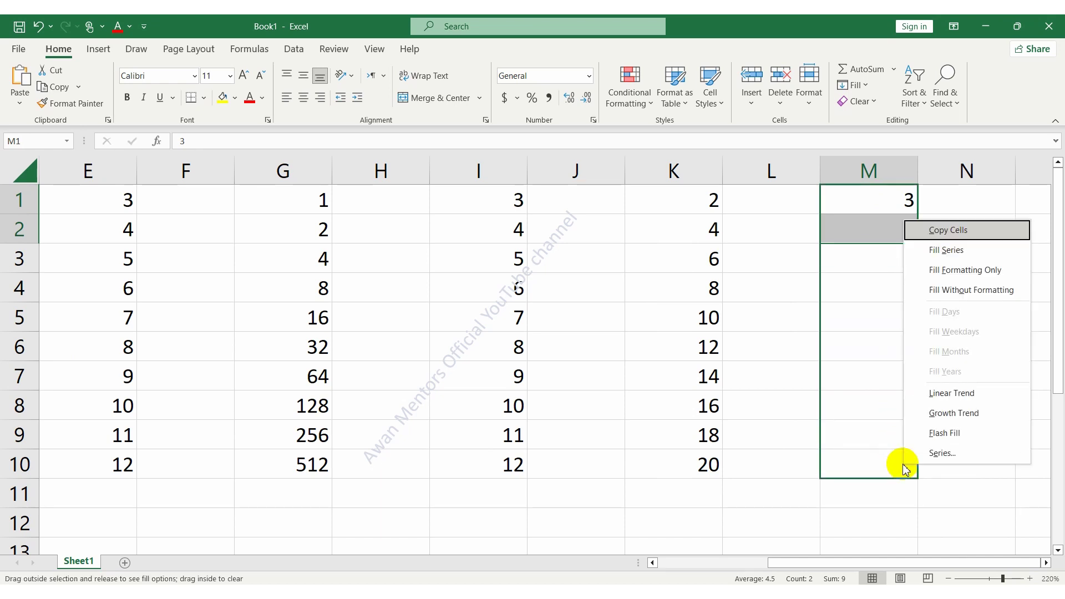
{"action": "left_click", "coordinate": [974, 398]}
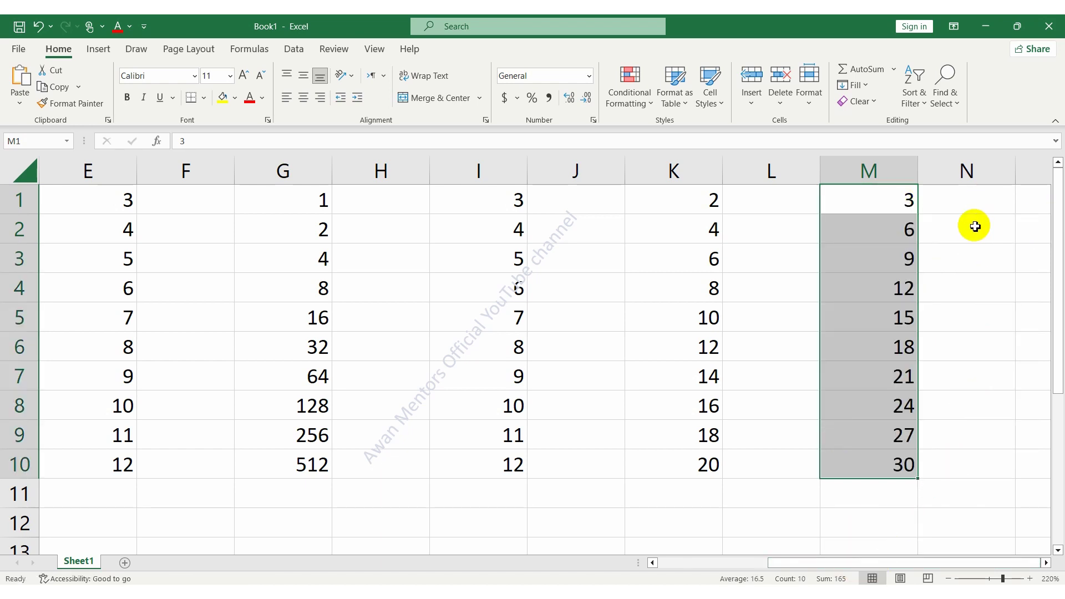
{"action": "left_click", "coordinate": [995, 212]}
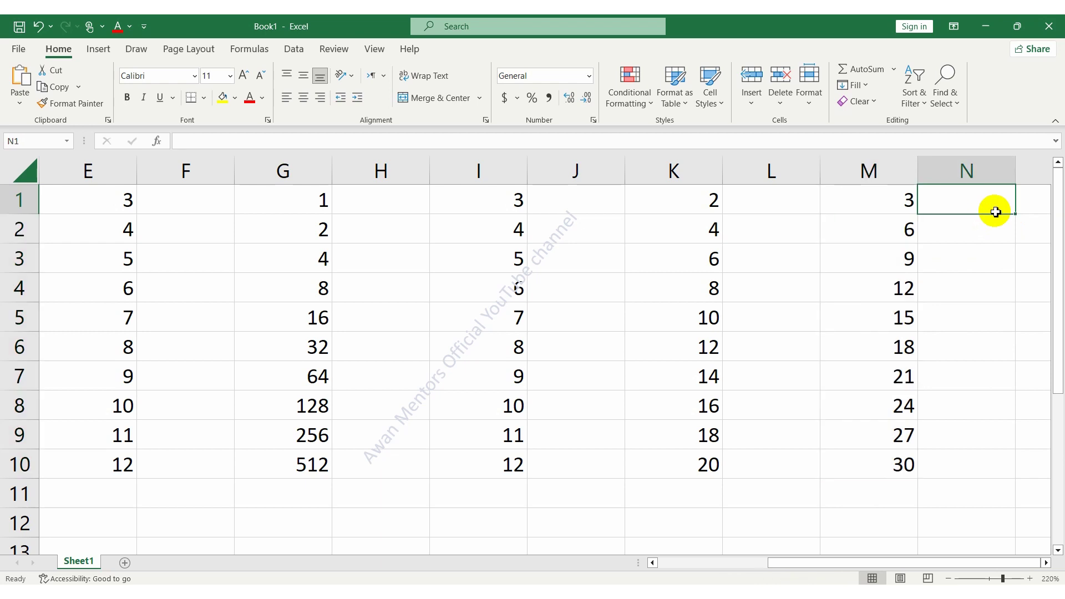
- Enter 4 and 8 in O1:O2 and drag them down to O10 to reach 40
{"action": "left_click", "coordinate": [1037, 205]}
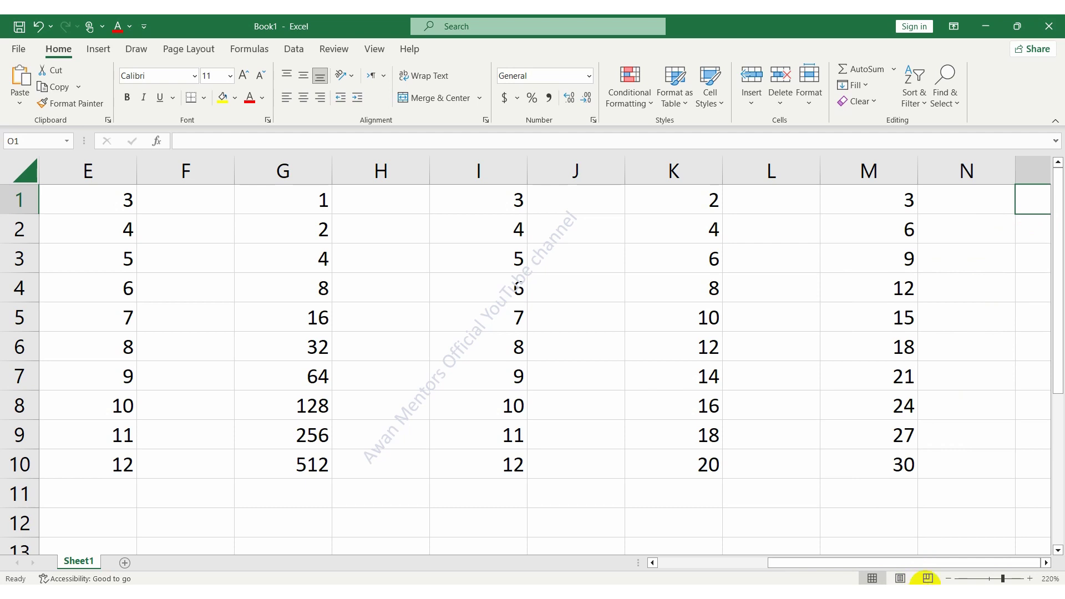
{"action": "left_click", "coordinate": [1046, 563]}
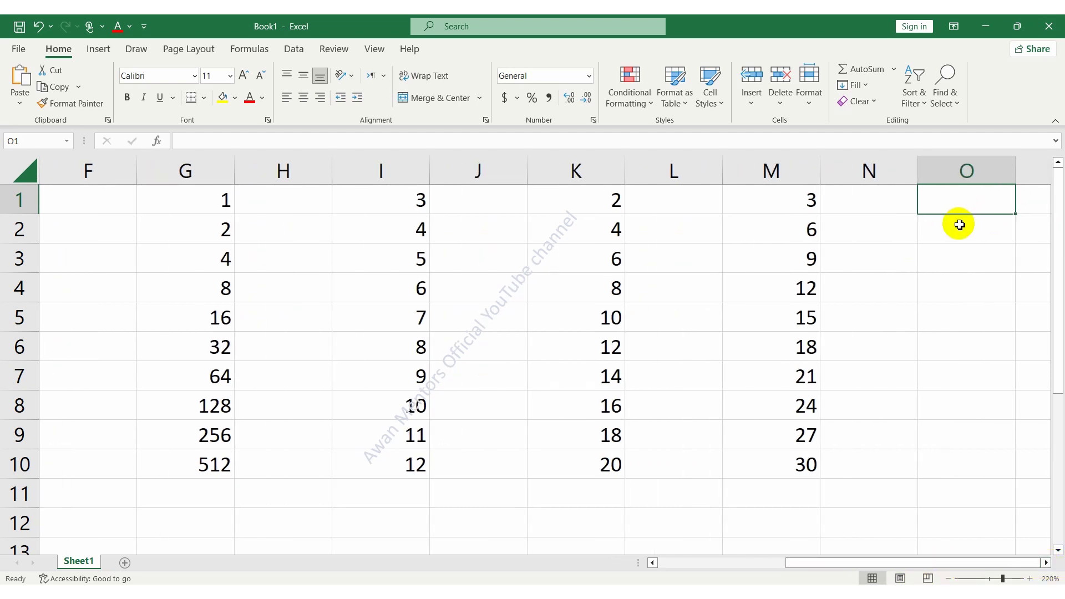
{"action": "type", "text": "4"}
{"action": "key", "text": "Return"}
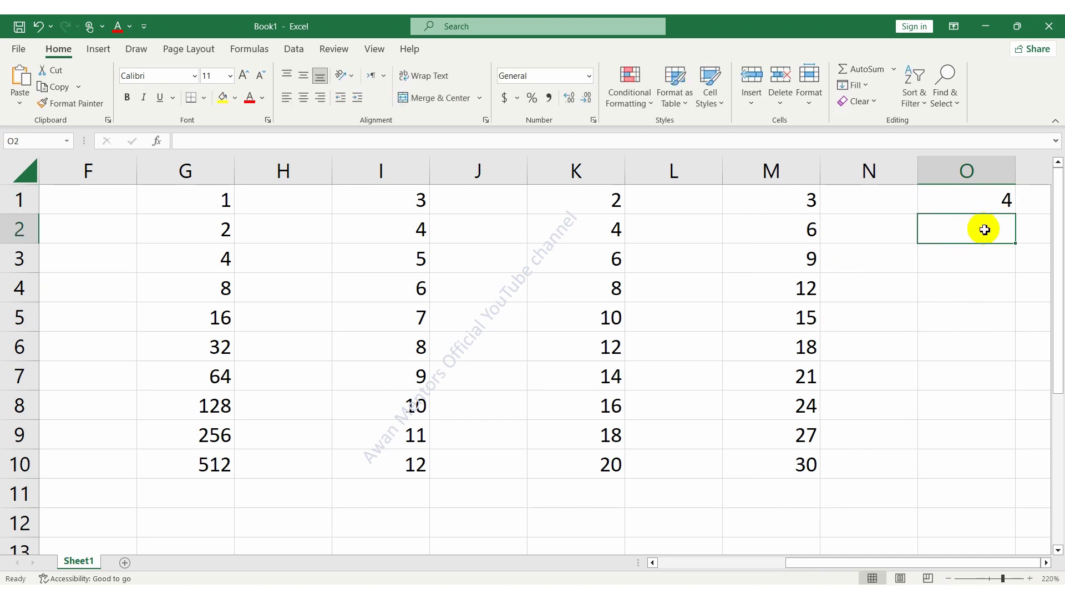
{"action": "type", "text": "8"}
{"action": "key", "text": "Return"}
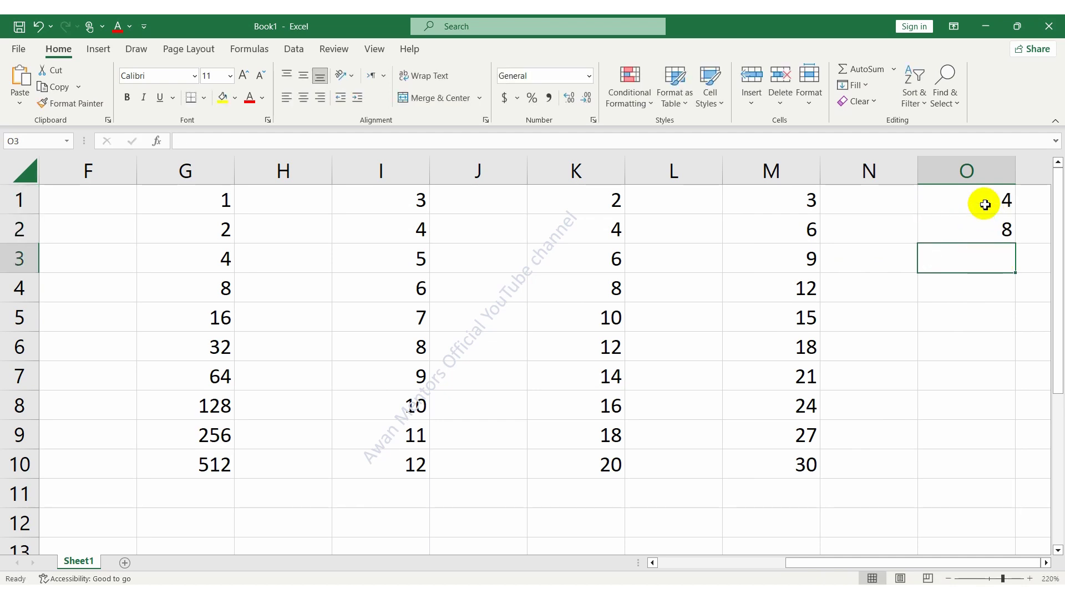
{"action": "left_click", "coordinate": [983, 202]}
{"action": "left_click", "coordinate": [1006, 229]}
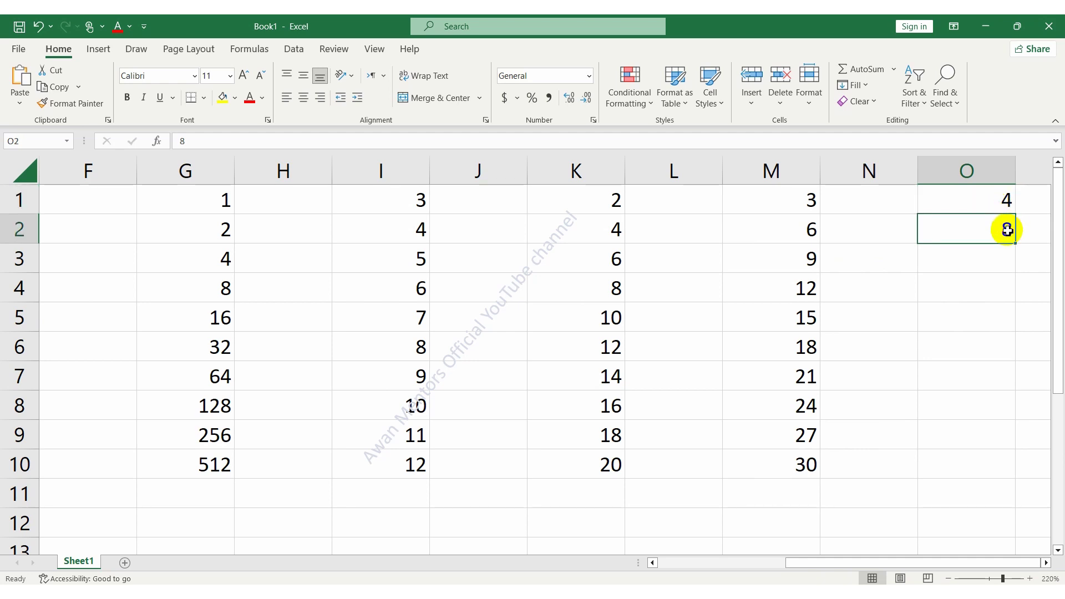
{"action": "left_click", "coordinate": [982, 199]}
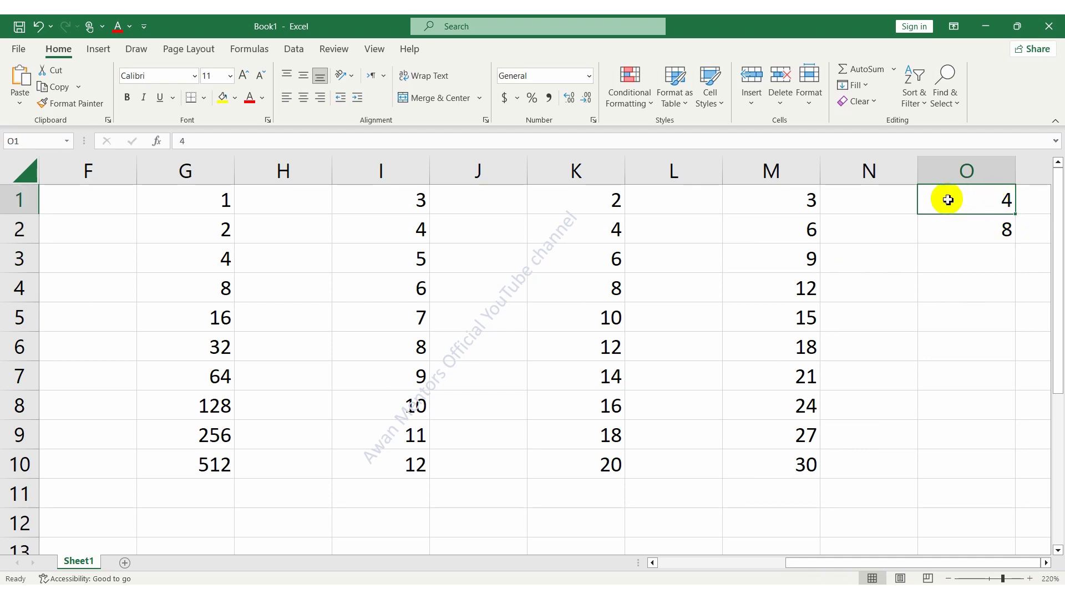
{"action": "left_click_drag", "start_coordinate": [950, 202], "coordinate": [983, 229]}
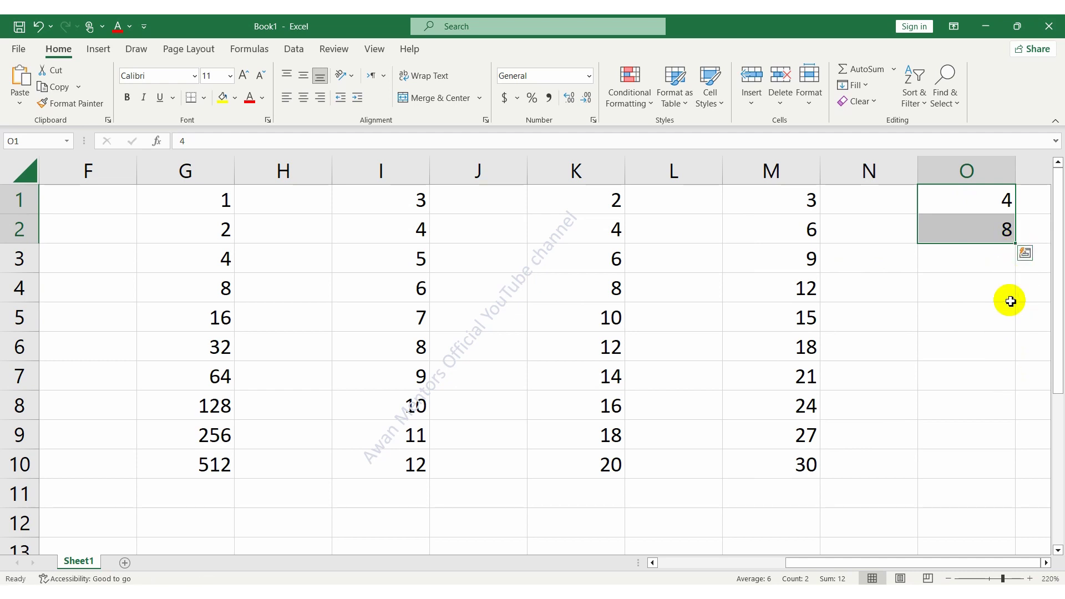
{"action": "left_click_drag", "start_coordinate": [1016, 243], "coordinate": [999, 481]}
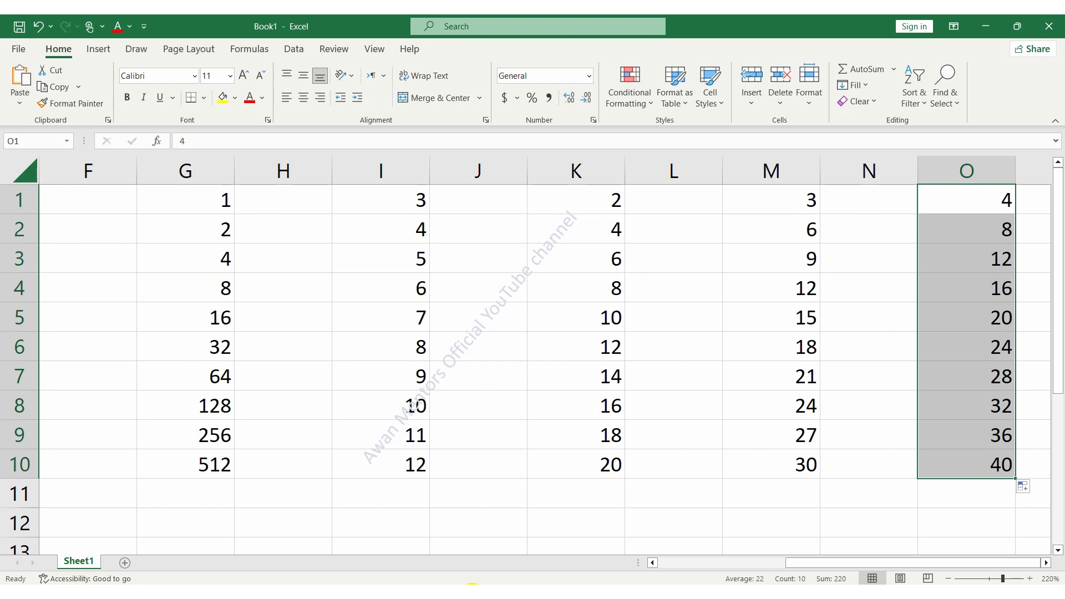
- Scroll Word's notes to method 3 and select its paragraph, then return to Excel at O11
{"action": "left_click", "coordinate": [405, 529]}
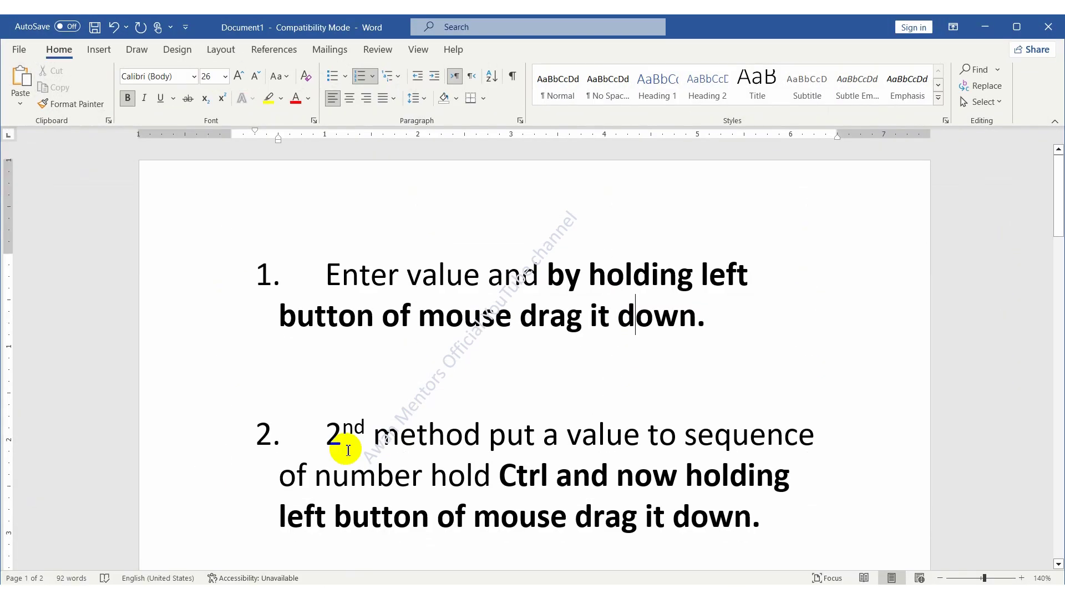
{"action": "scroll", "coordinate": [438, 381], "scroll_direction": "down", "scroll_amount": 3}
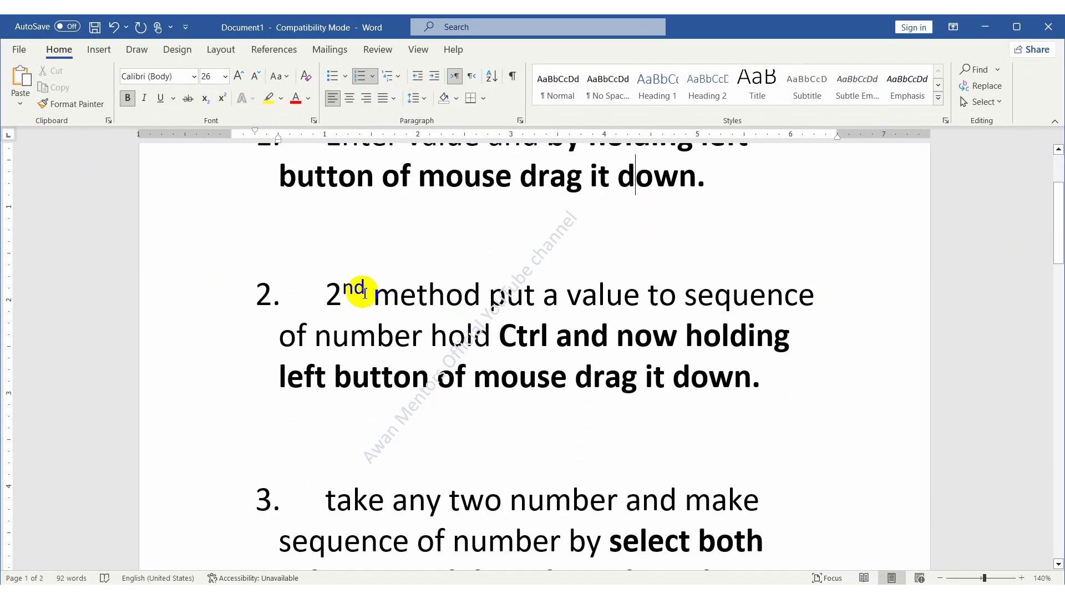
{"action": "scroll", "coordinate": [370, 295], "scroll_direction": "down", "scroll_amount": 4}
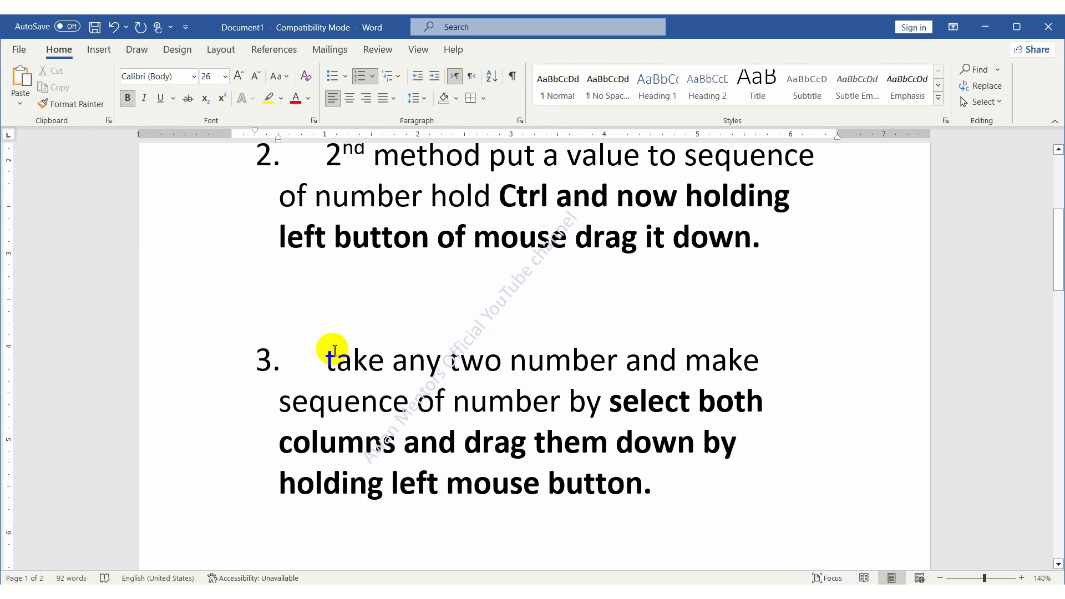
{"action": "left_click_drag", "start_coordinate": [316, 350], "coordinate": [638, 492]}
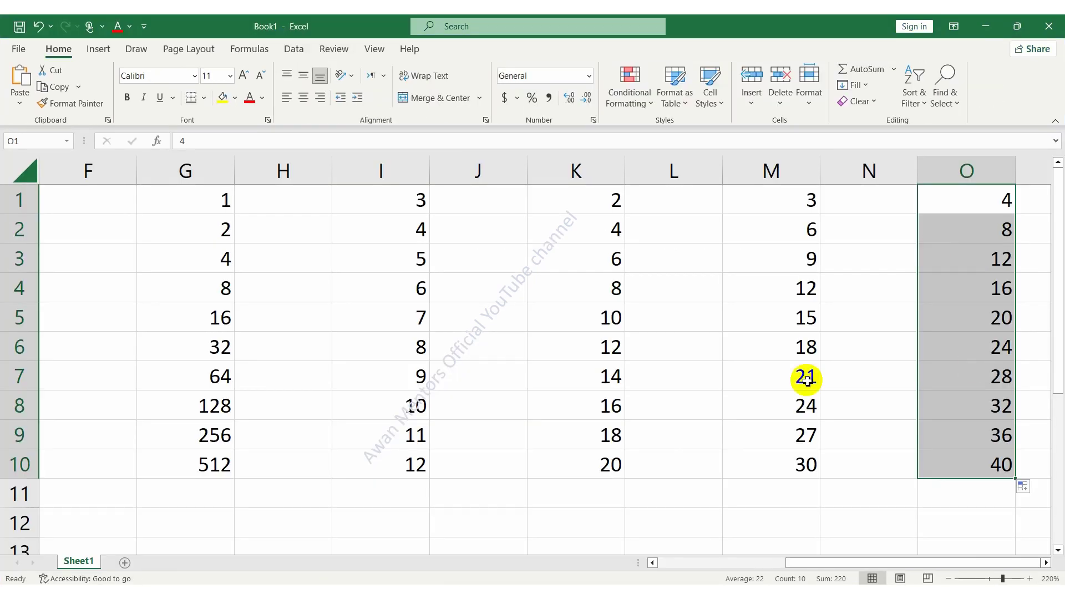
{"action": "left_click", "coordinate": [954, 501]}
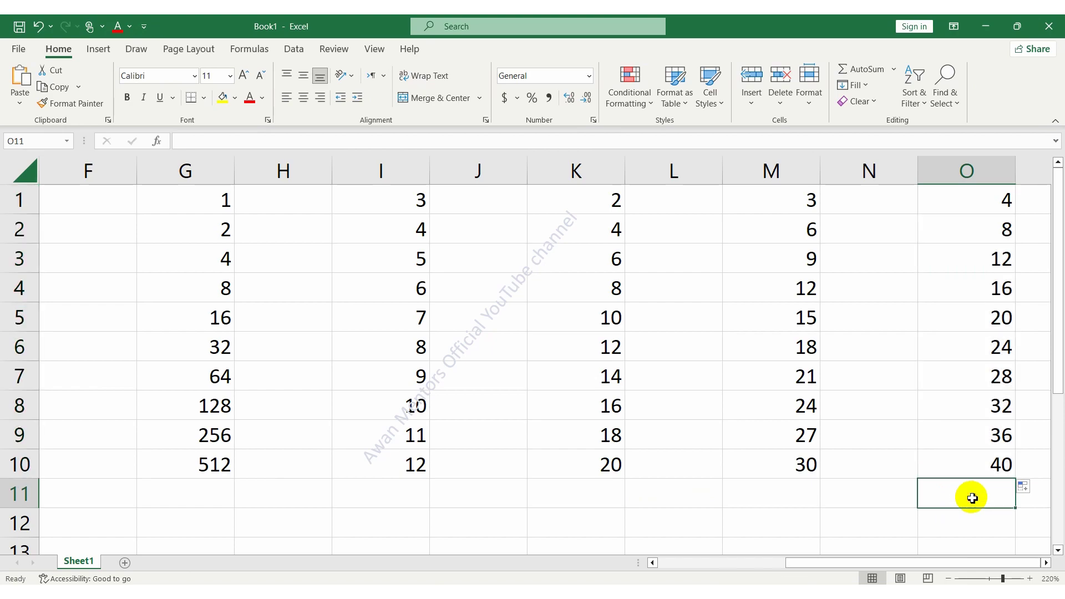